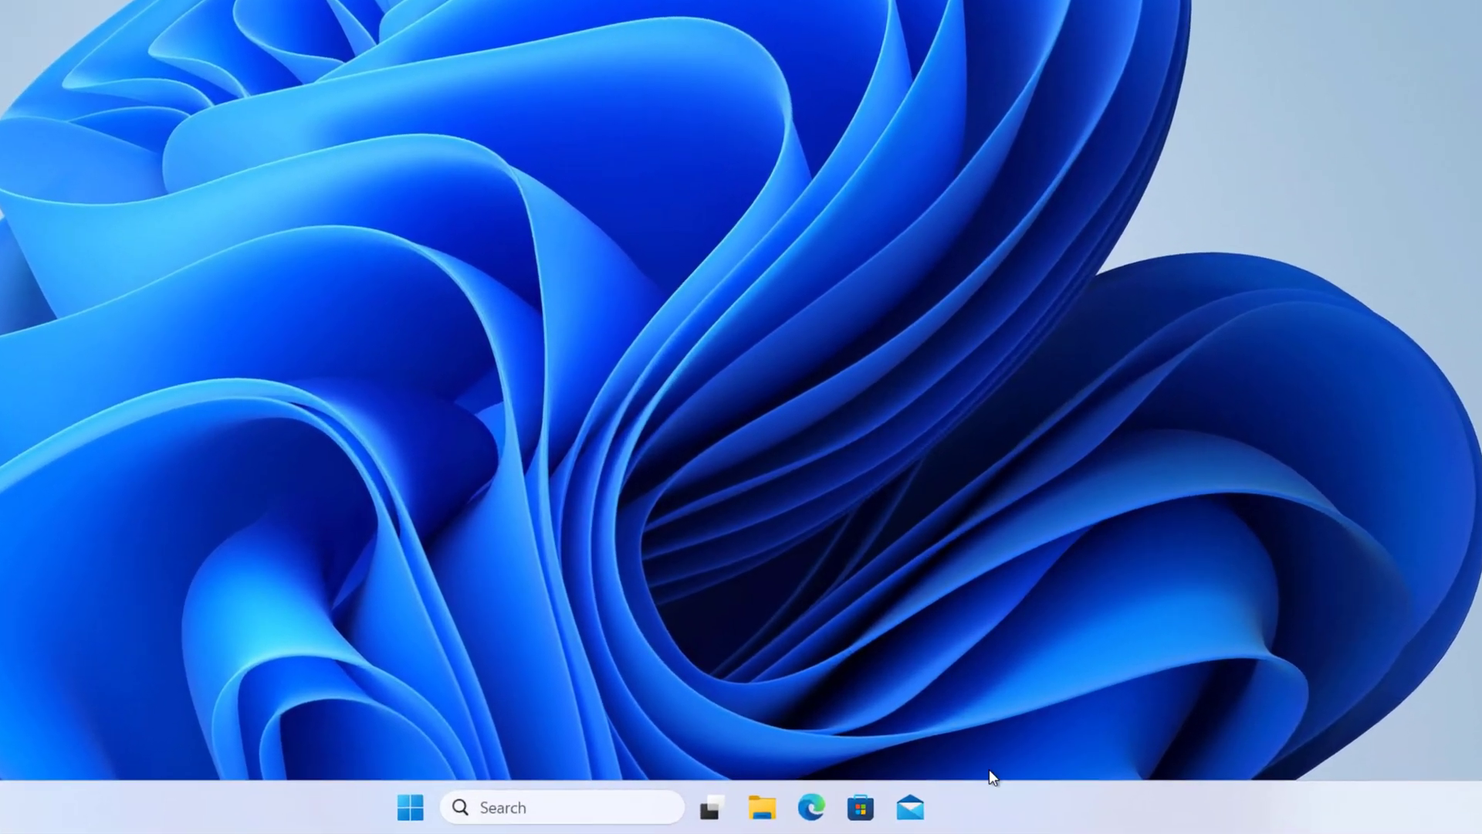
Bring up the taskbar shortcut menu twice and dismiss it both times without choosing anything
{"action": "right_click", "coordinate": [1019, 808]}
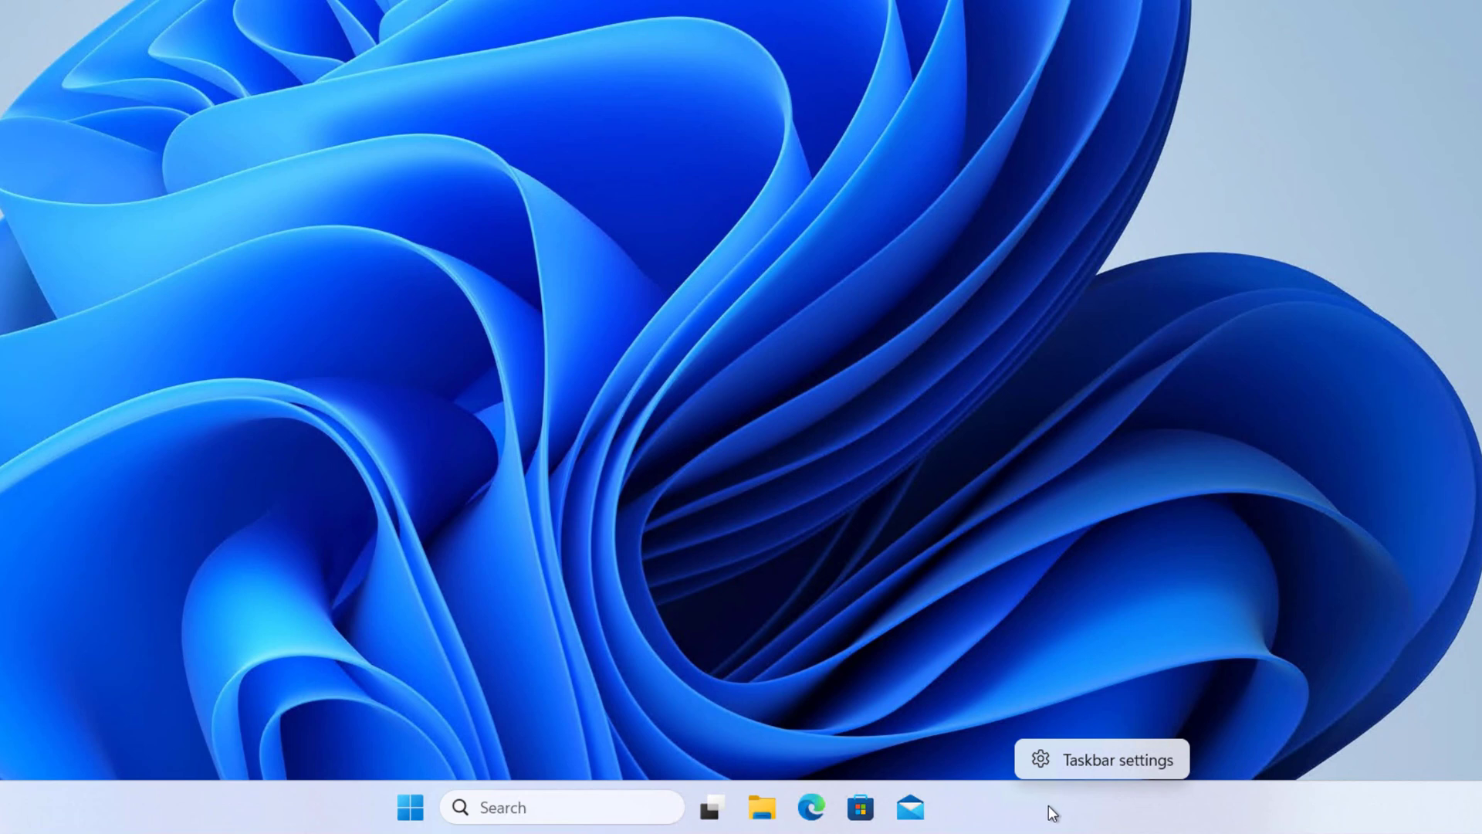
{"action": "left_click", "coordinate": [1078, 702]}
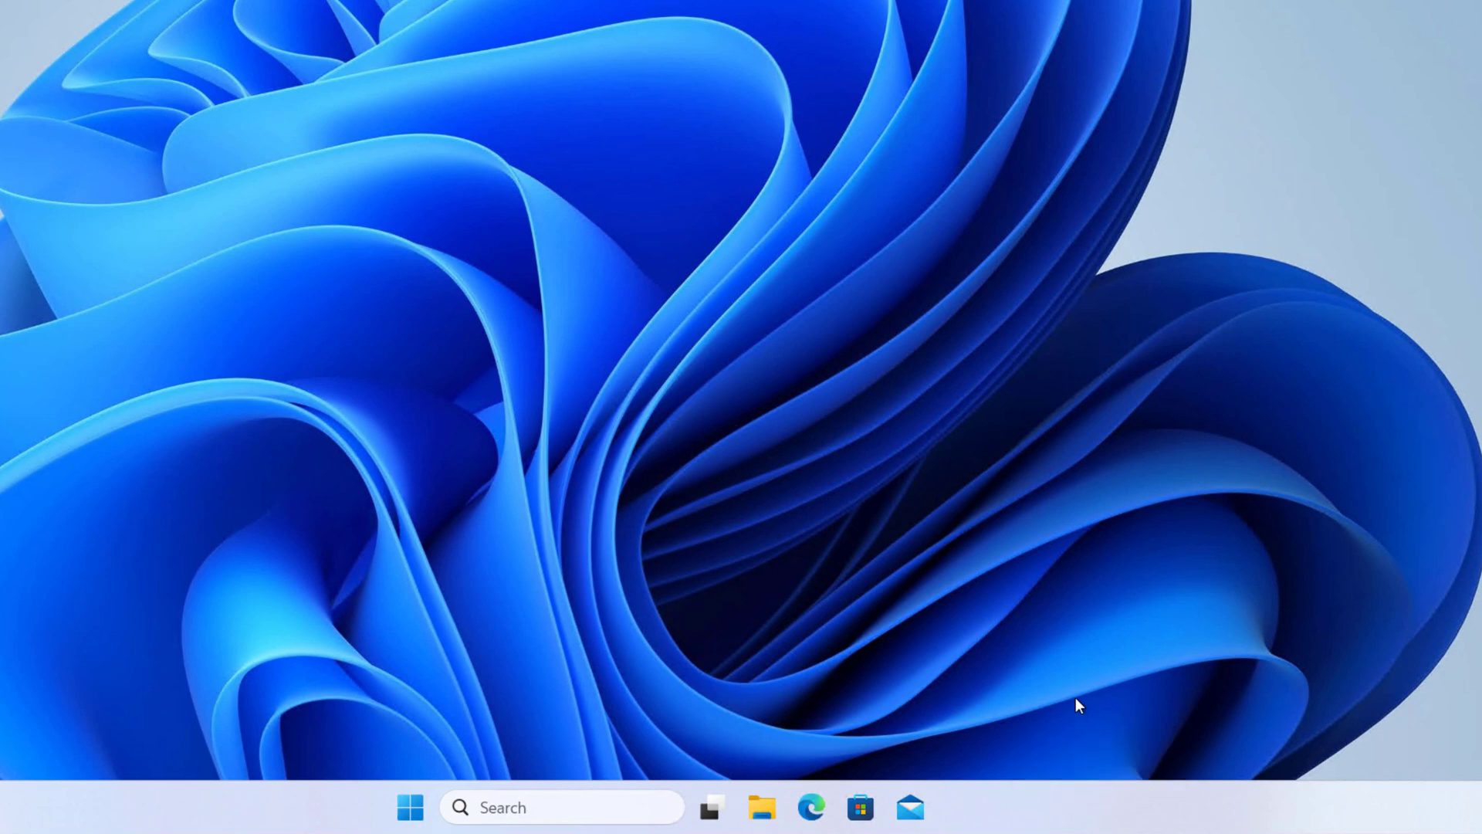
{"action": "right_click", "coordinate": [1102, 799]}
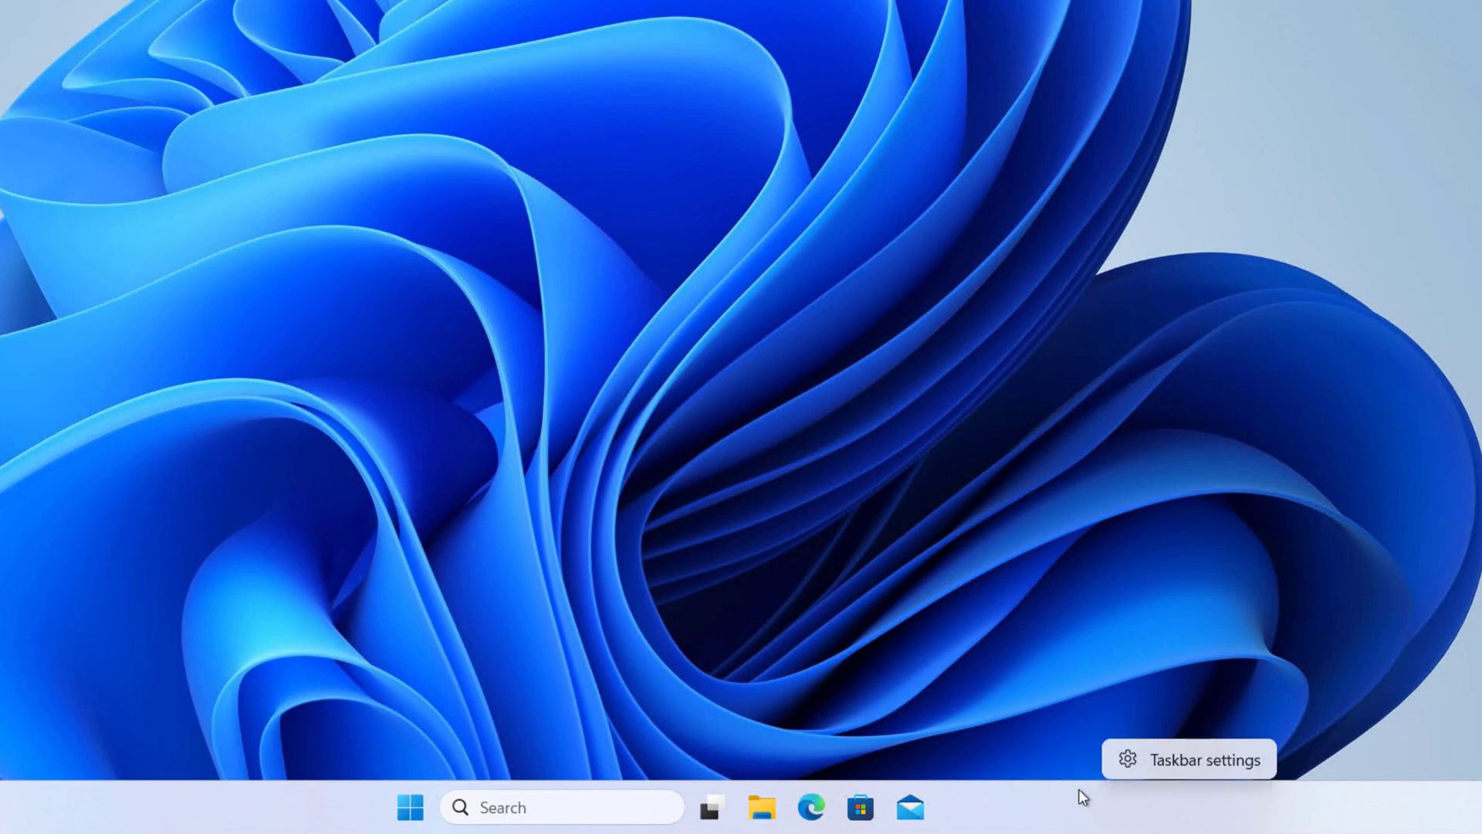
{"action": "left_click", "coordinate": [846, 668]}
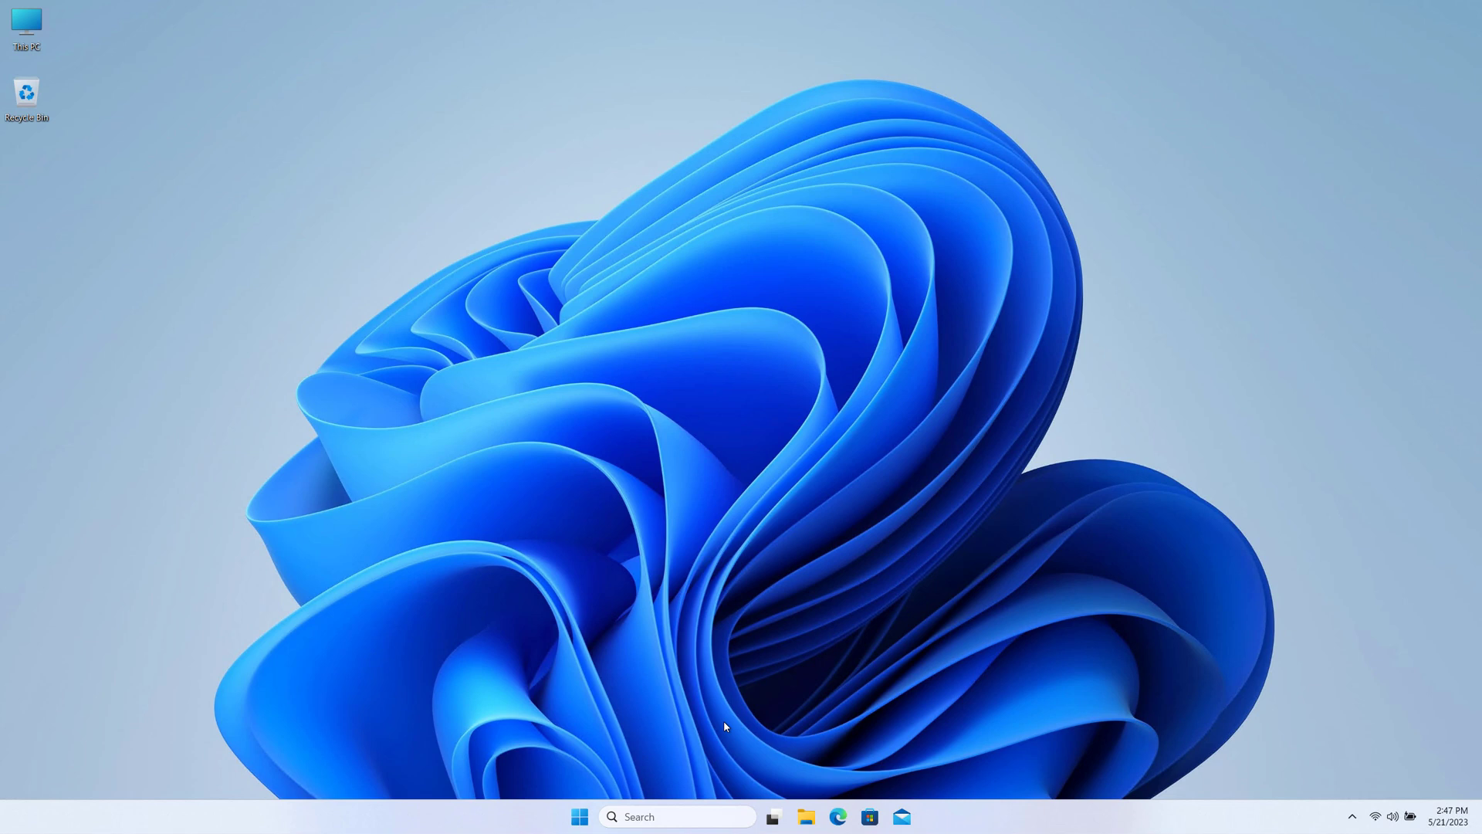
{"action": "key", "text": "Down"}
Search 'taskm' to launch Task Manager, then dismiss the error saying it is disabled
{"action": "left_click", "coordinate": [695, 811]}
{"action": "type", "text": "t"}
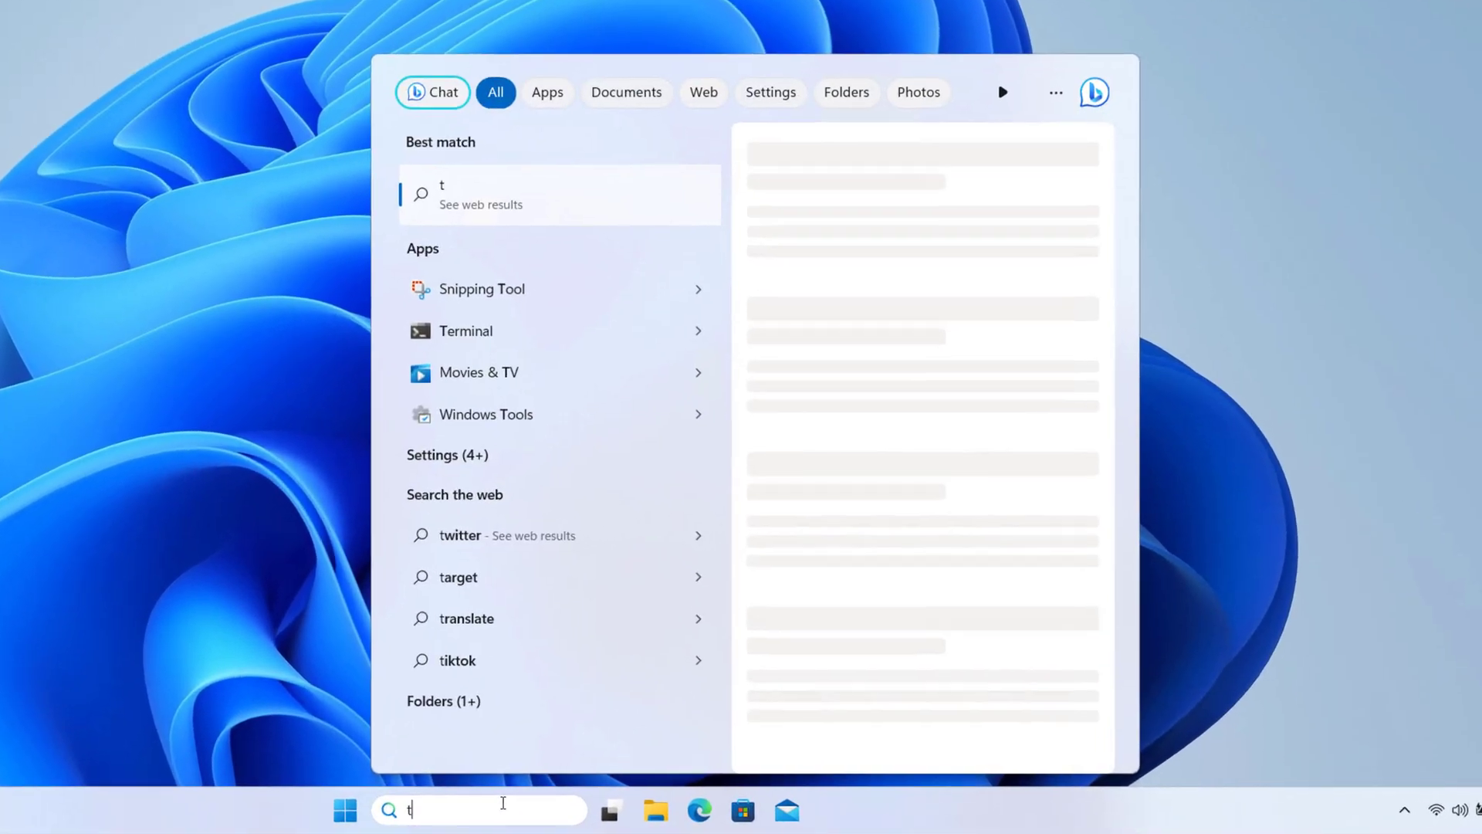
{"action": "type", "text": "askm"}
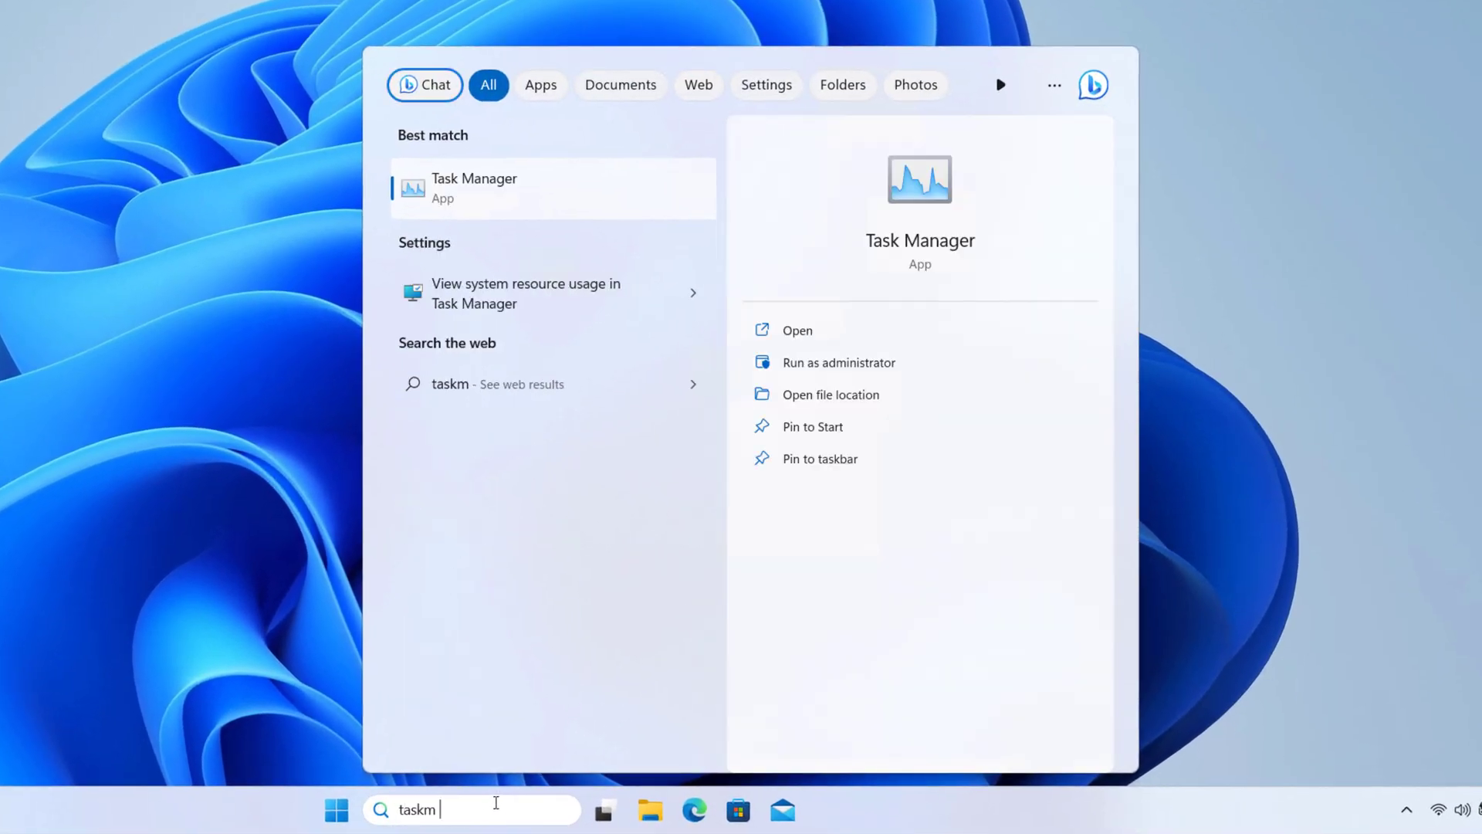
{"action": "key", "text": "Return"}
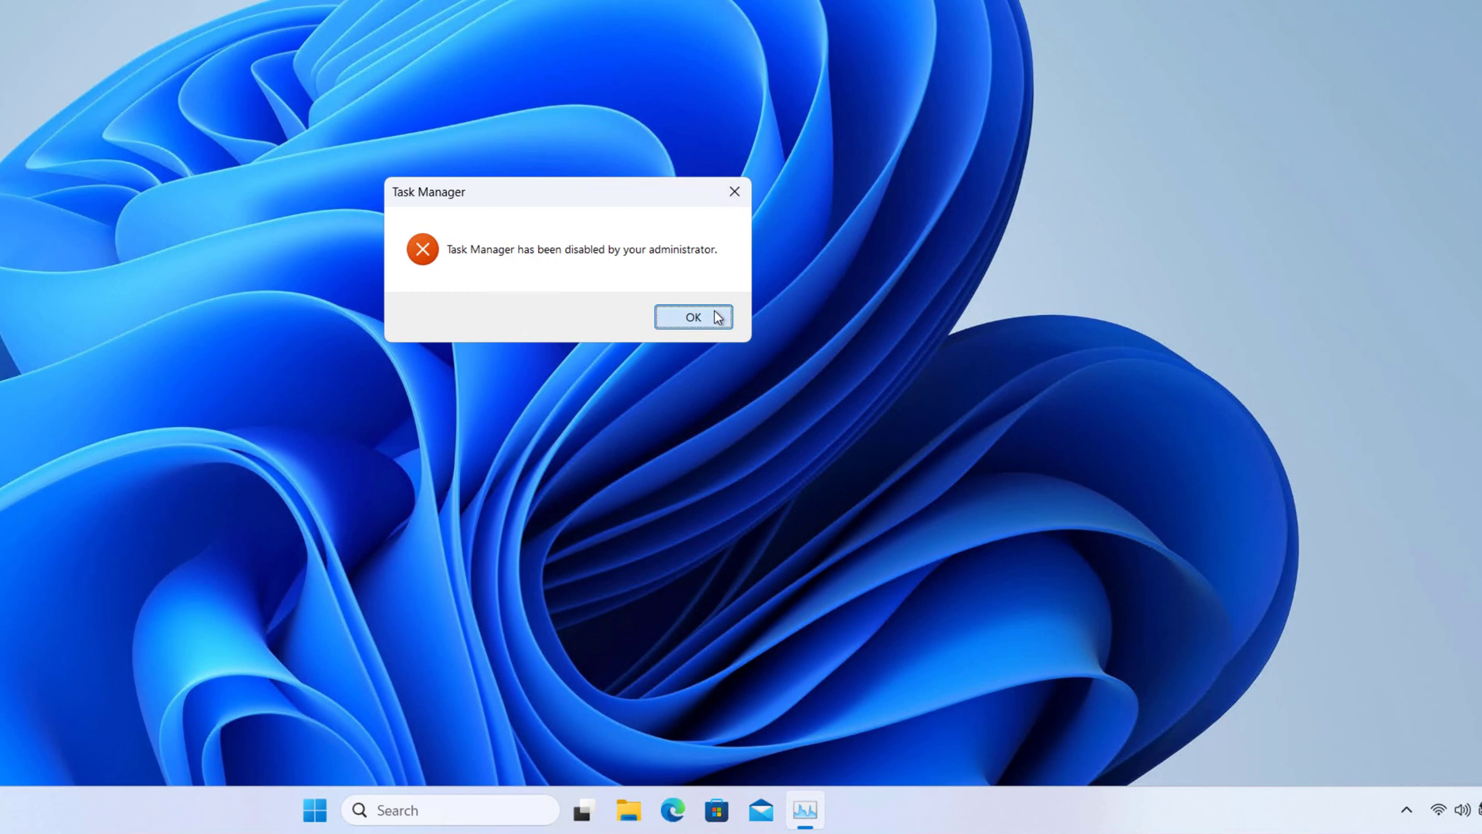
{"action": "left_click", "coordinate": [717, 317]}
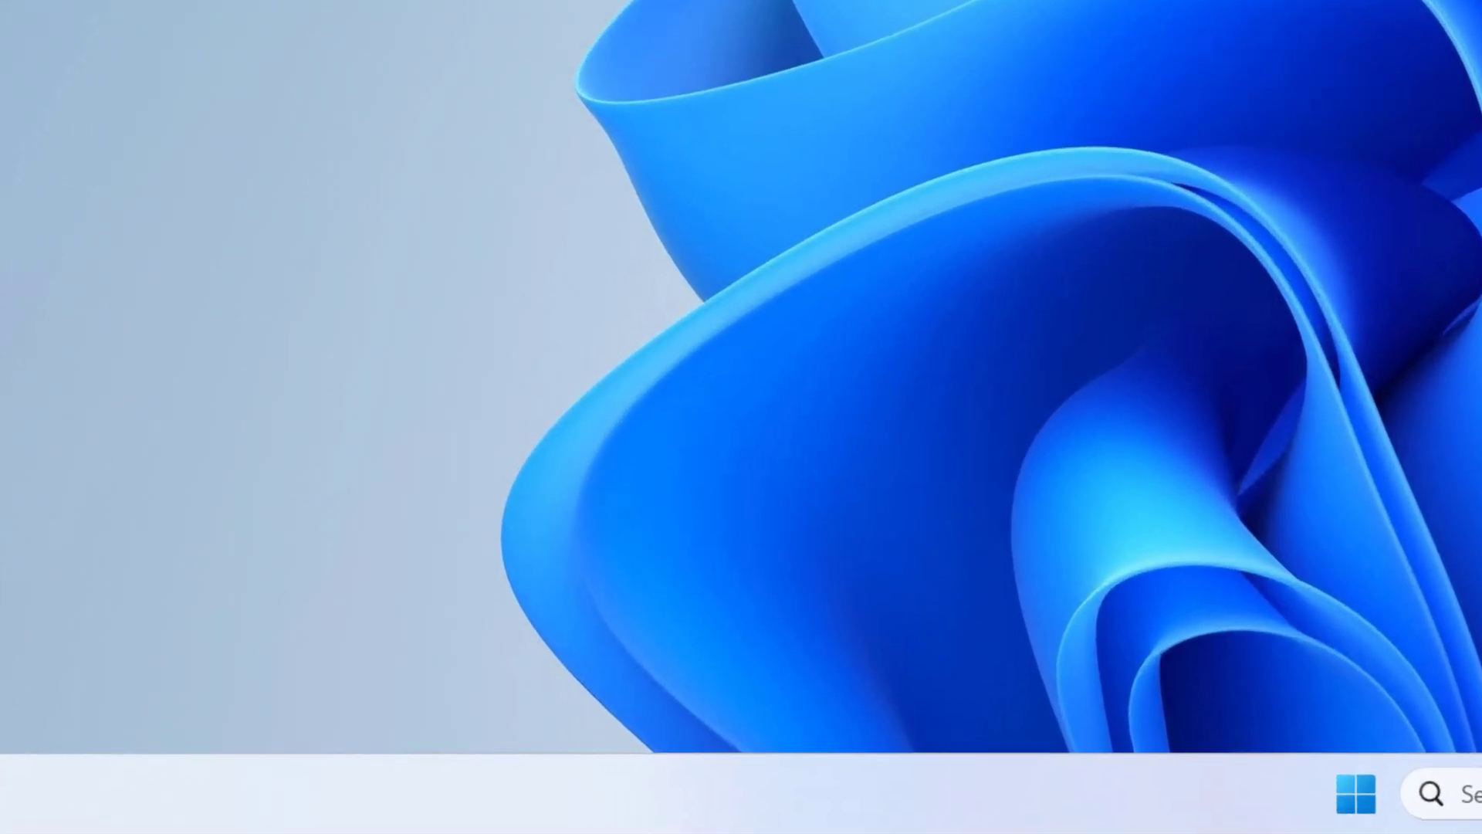
Run gpedit.msc from the Run dialog to start the Group Policy Editor
{"action": "key", "text": "super+r"}
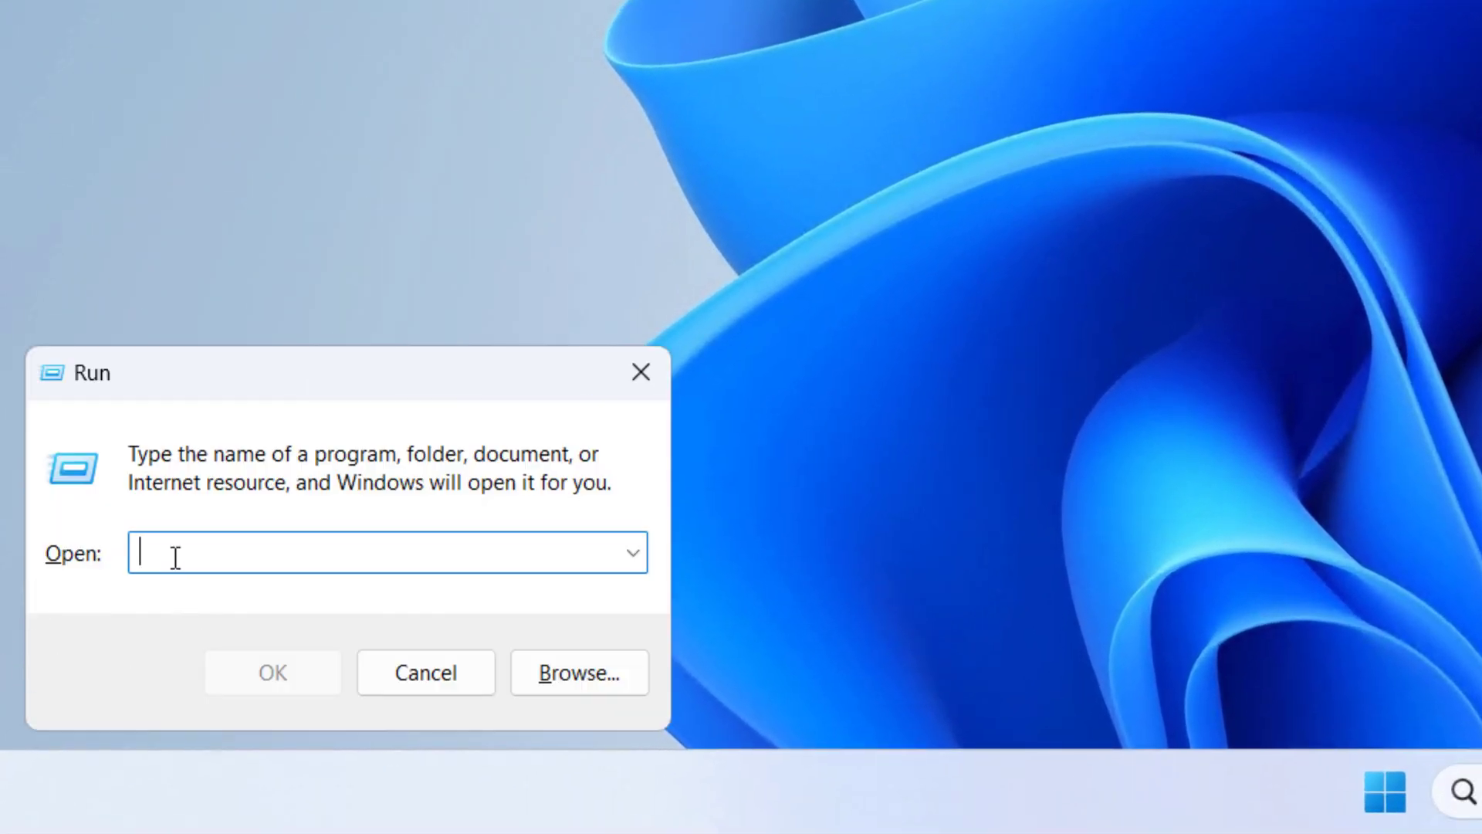
{"action": "type", "text": "g"}
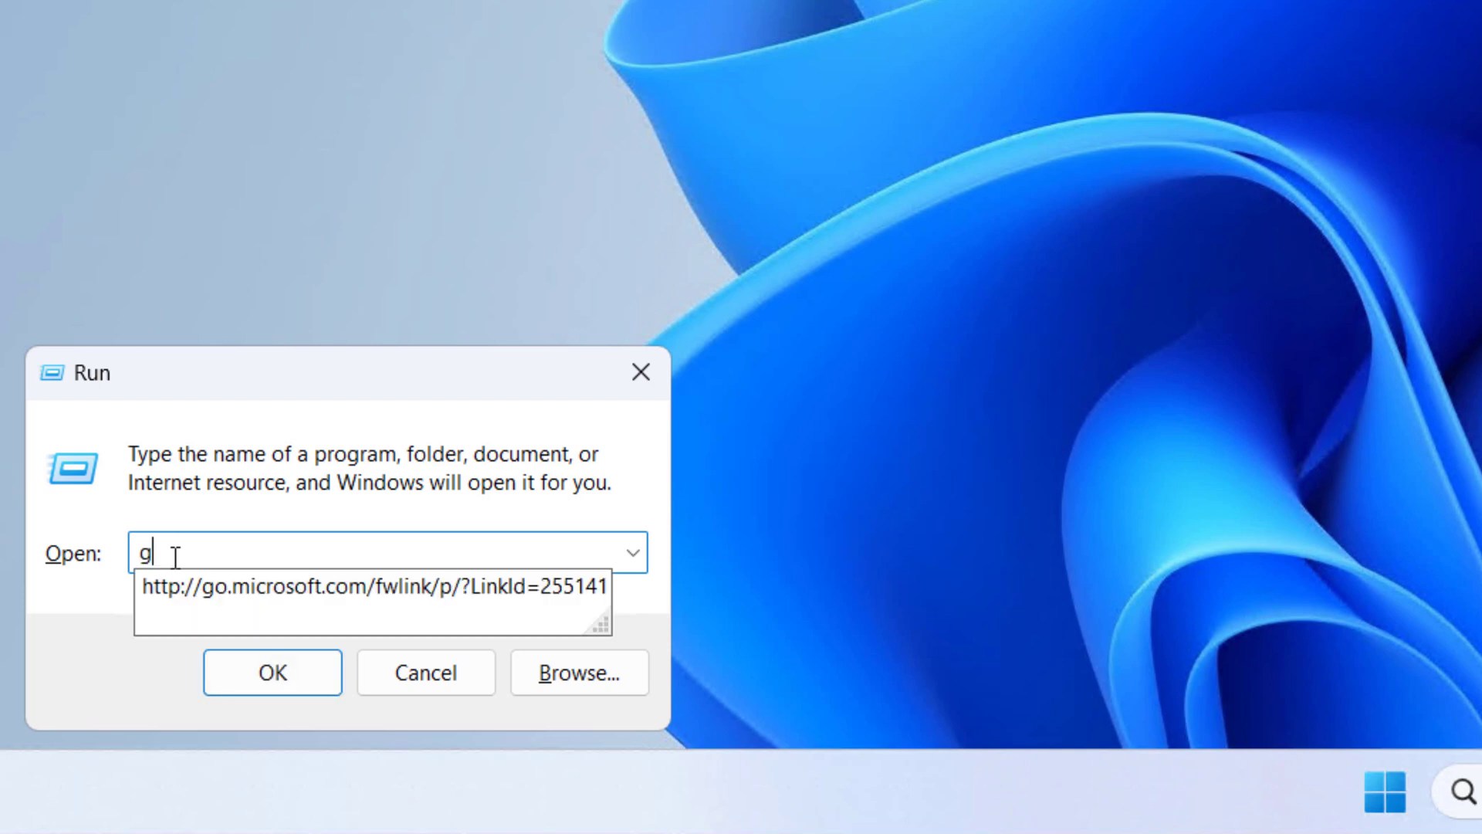
{"action": "type", "text": "pedit"}
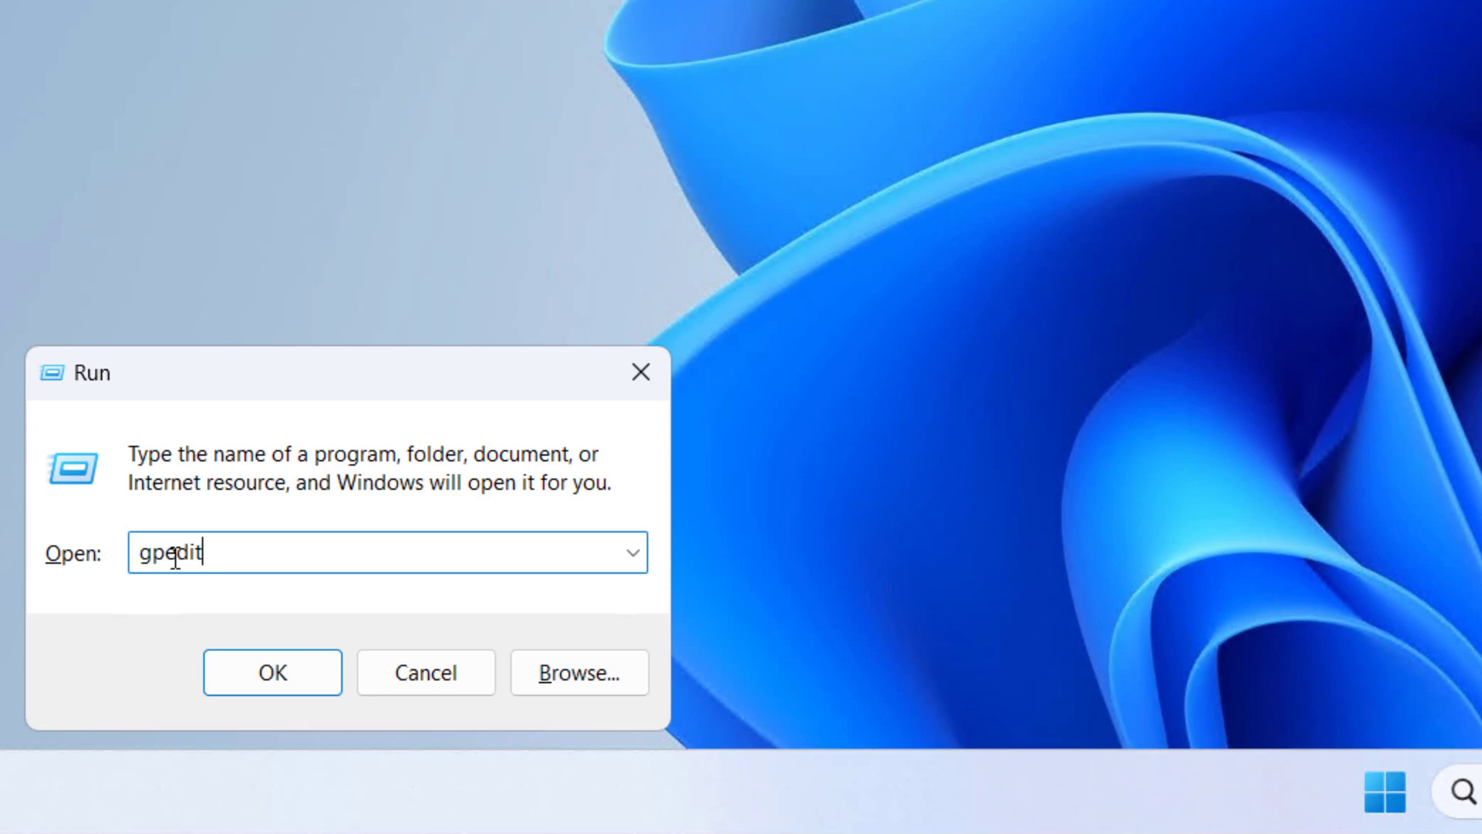
{"action": "type", "text": ".msc"}
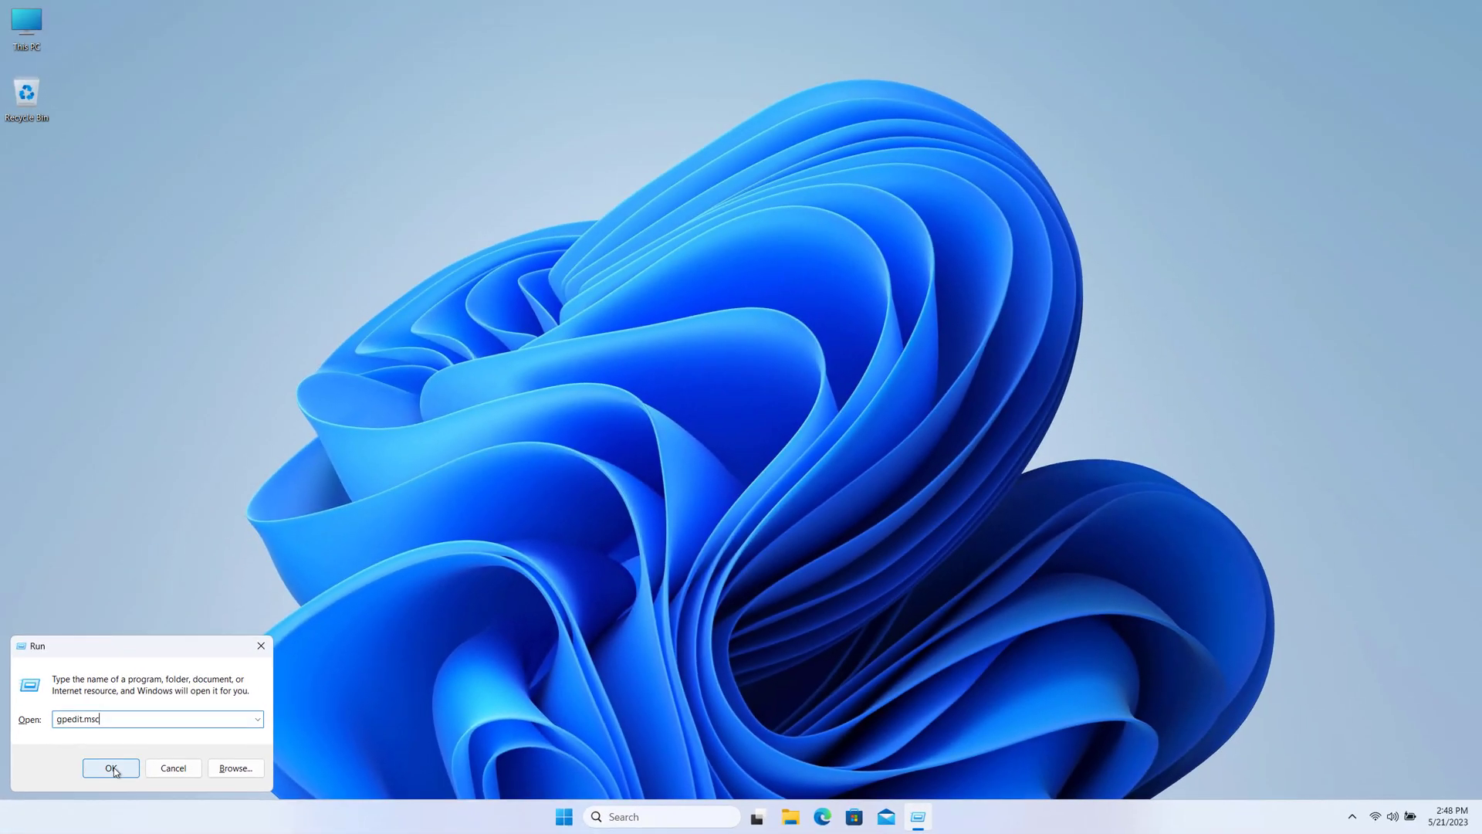
{"action": "left_click", "coordinate": [266, 672]}
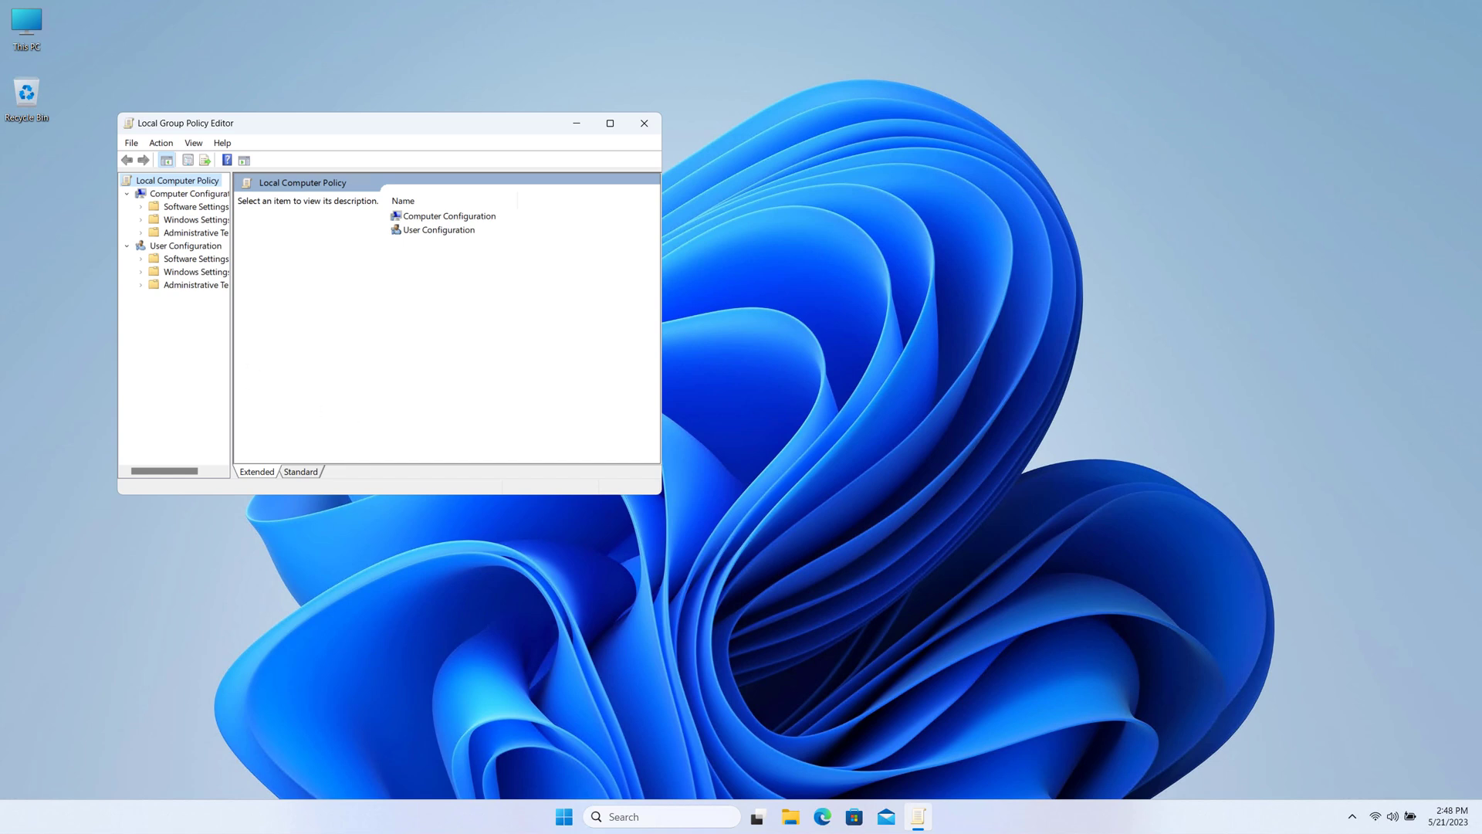
Go to User Configuration > Administrative Templates > System > Ctrl+Alt+Del Options and open Remove Task Manager
{"action": "left_click_drag", "start_coordinate": [231, 224], "coordinate": [274, 224]}
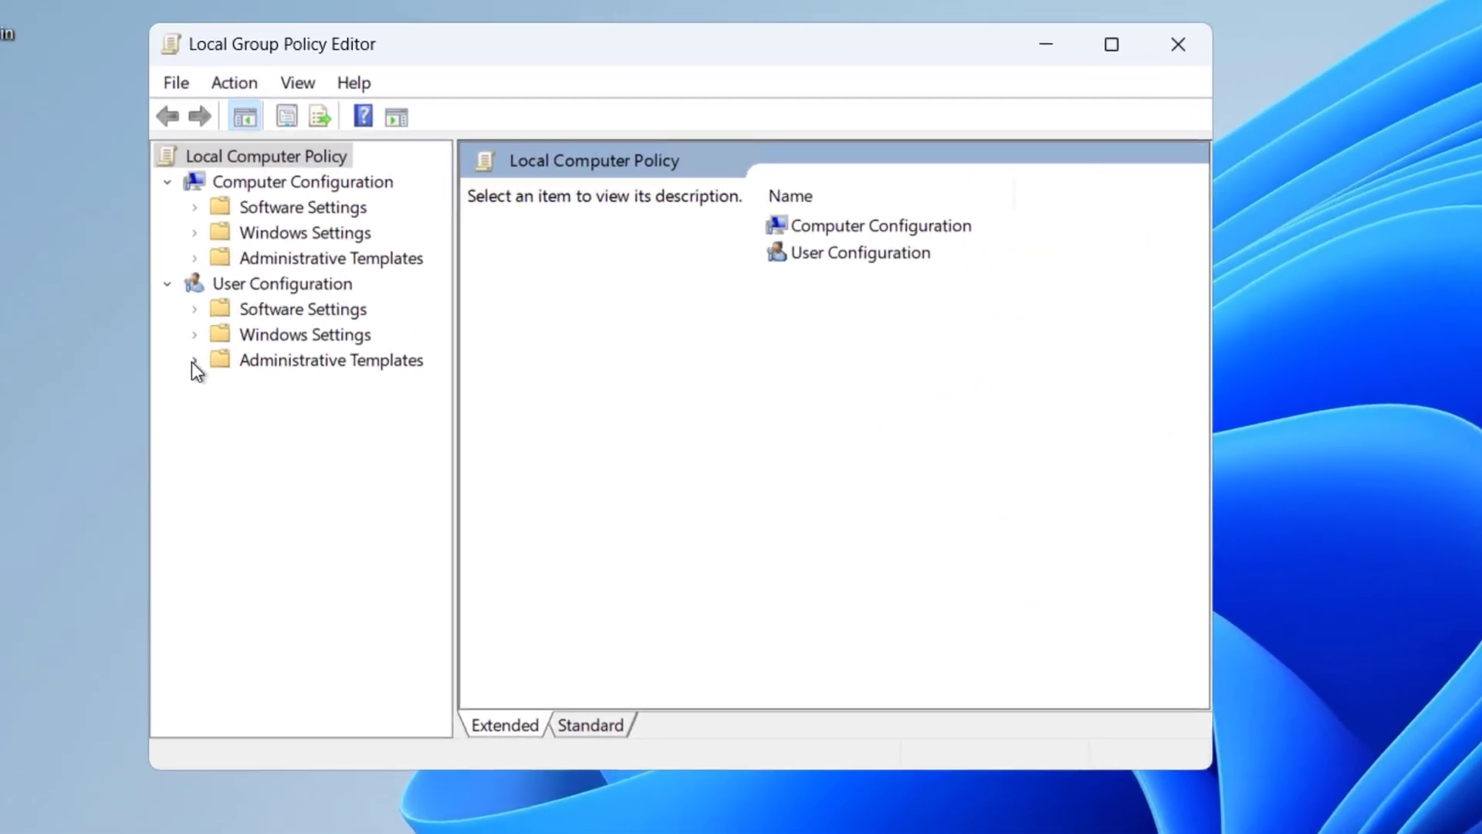
{"action": "left_click", "coordinate": [196, 366]}
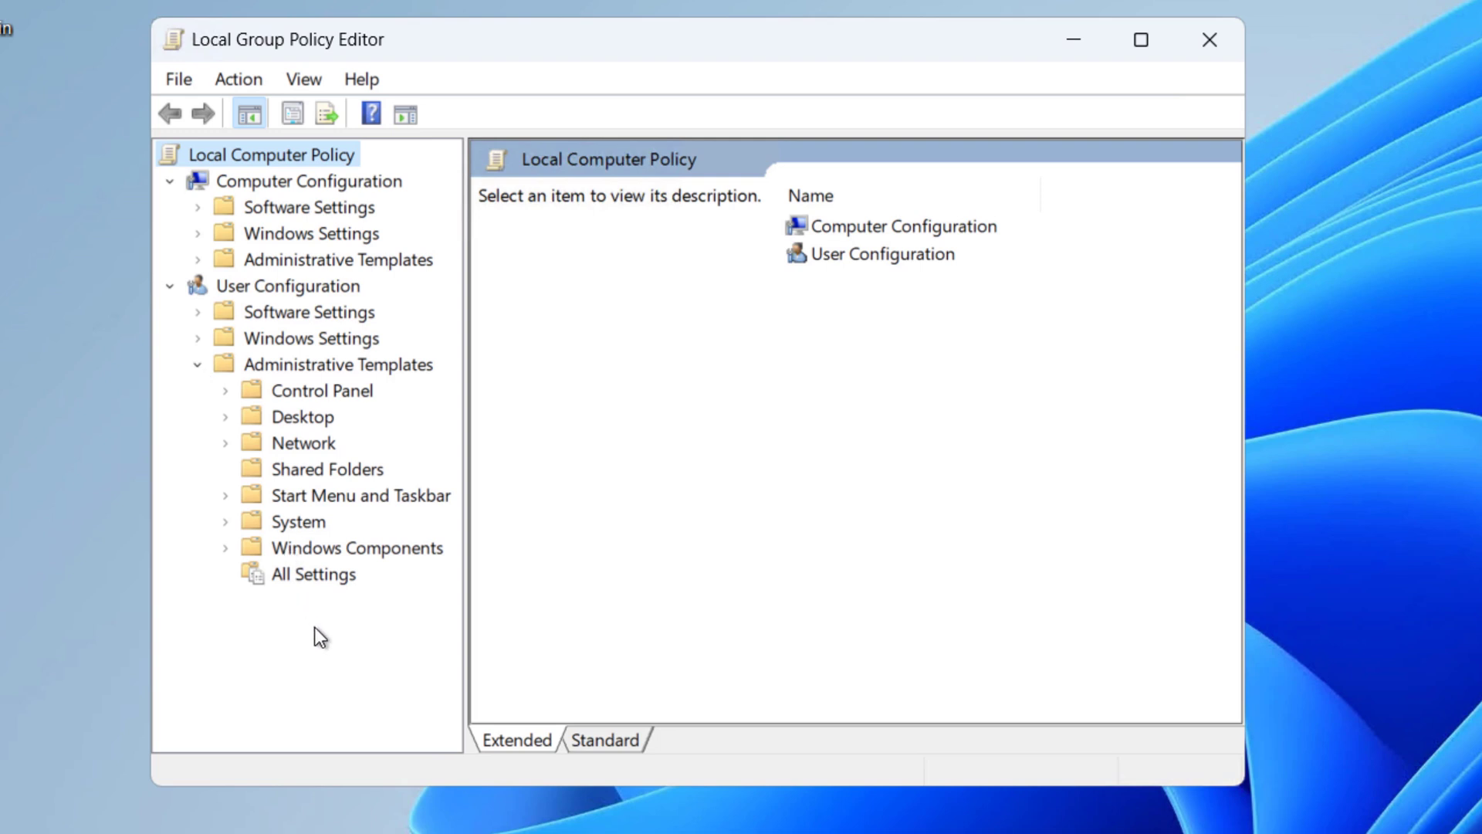
{"action": "left_click", "coordinate": [226, 522]}
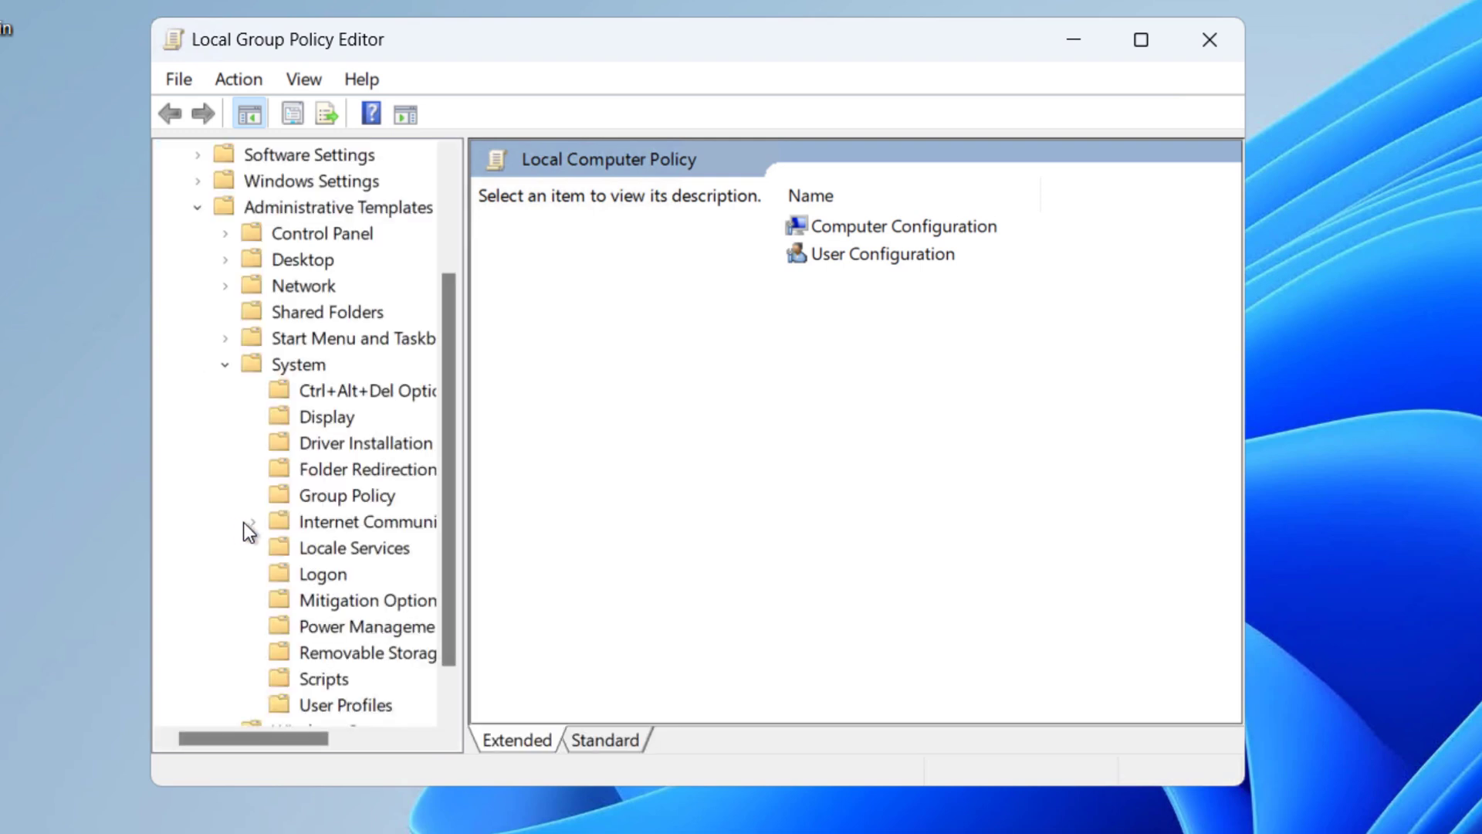
{"action": "left_click", "coordinate": [318, 386]}
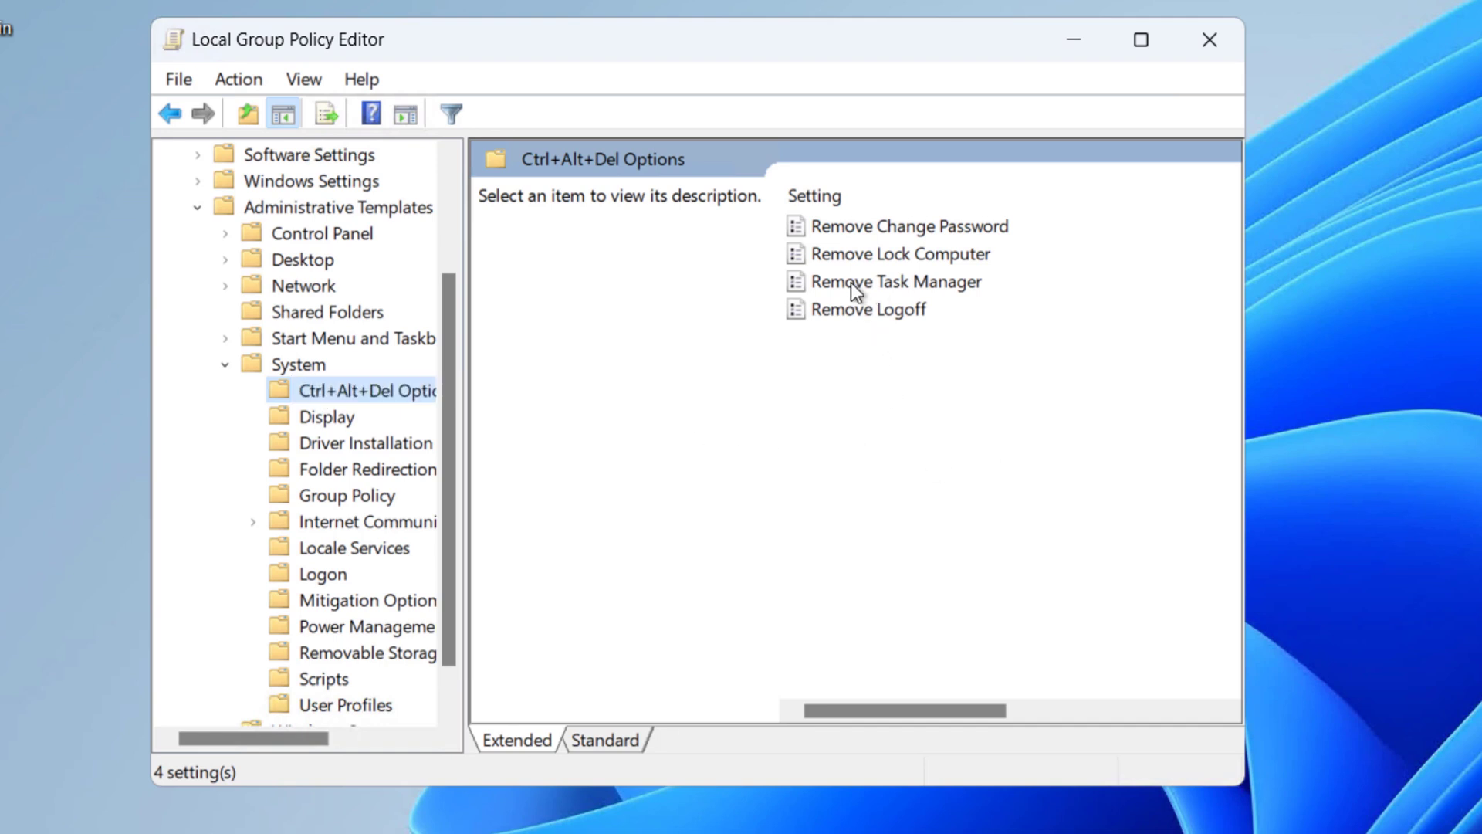
{"action": "left_click", "coordinate": [895, 282]}
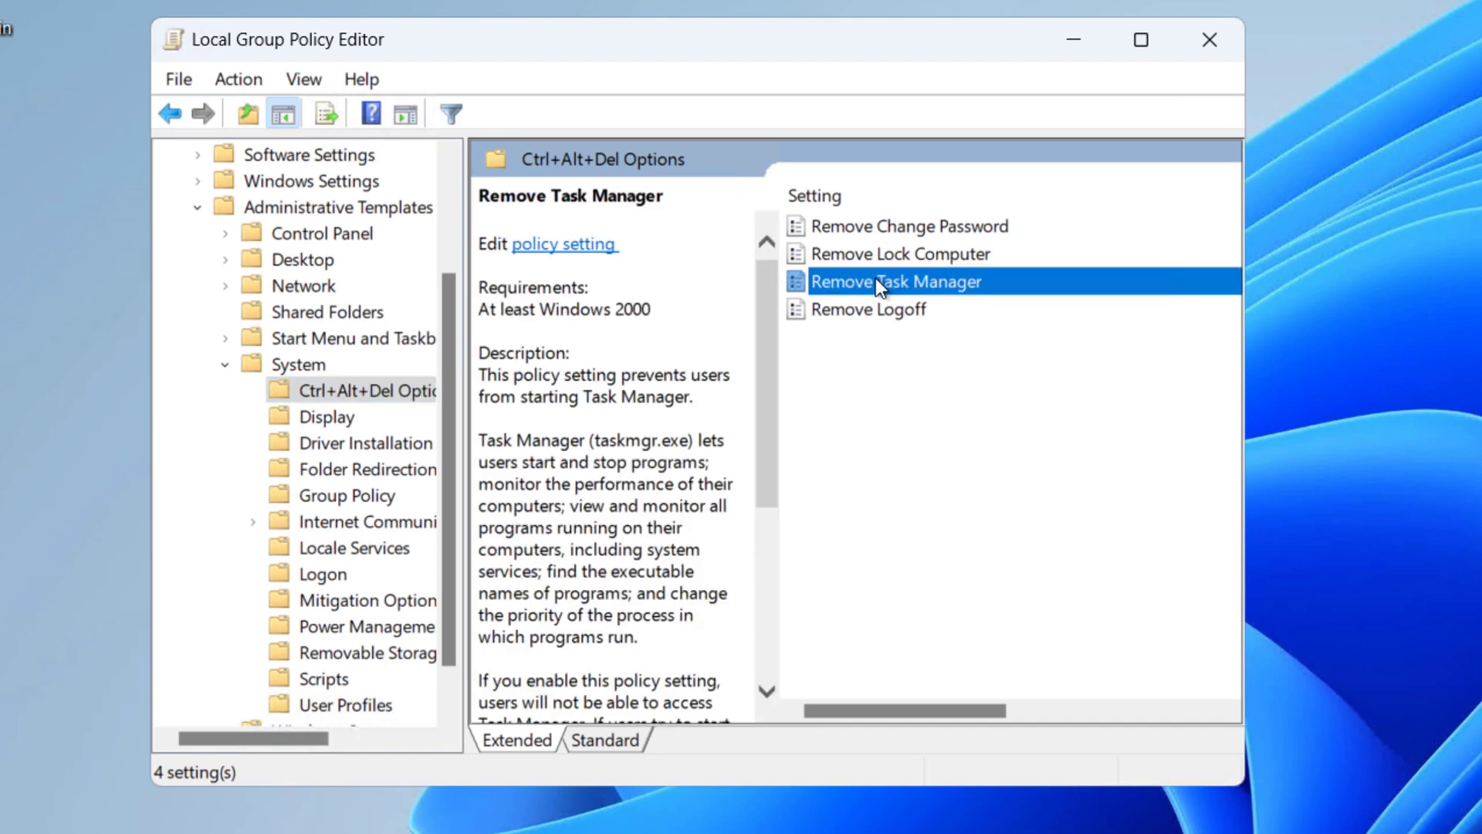
{"action": "double_click", "coordinate": [876, 280]}
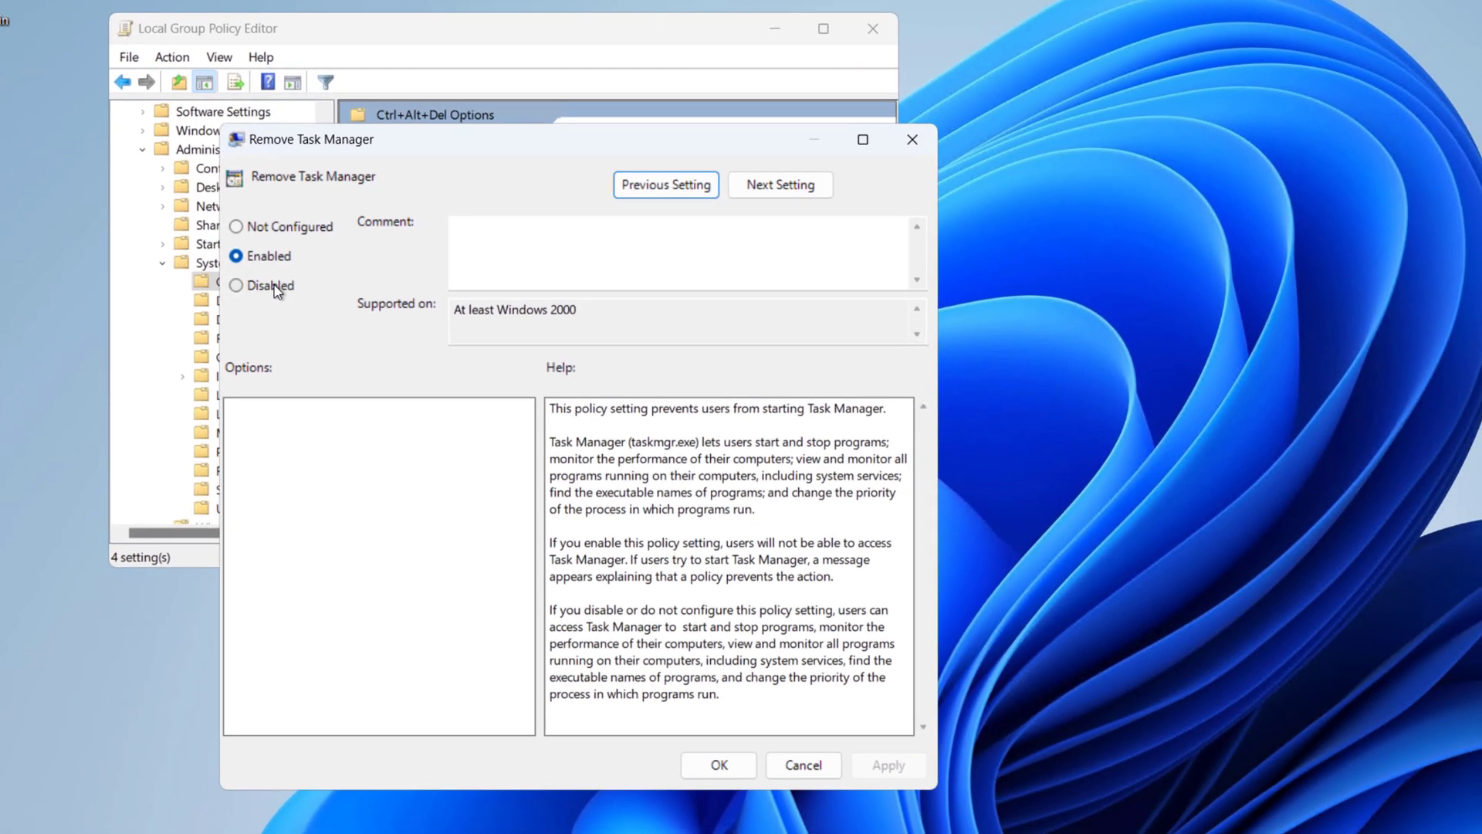
Switch Remove Task Manager from Enabled to Disabled, apply it and close the dialog
{"action": "left_click", "coordinate": [250, 291]}
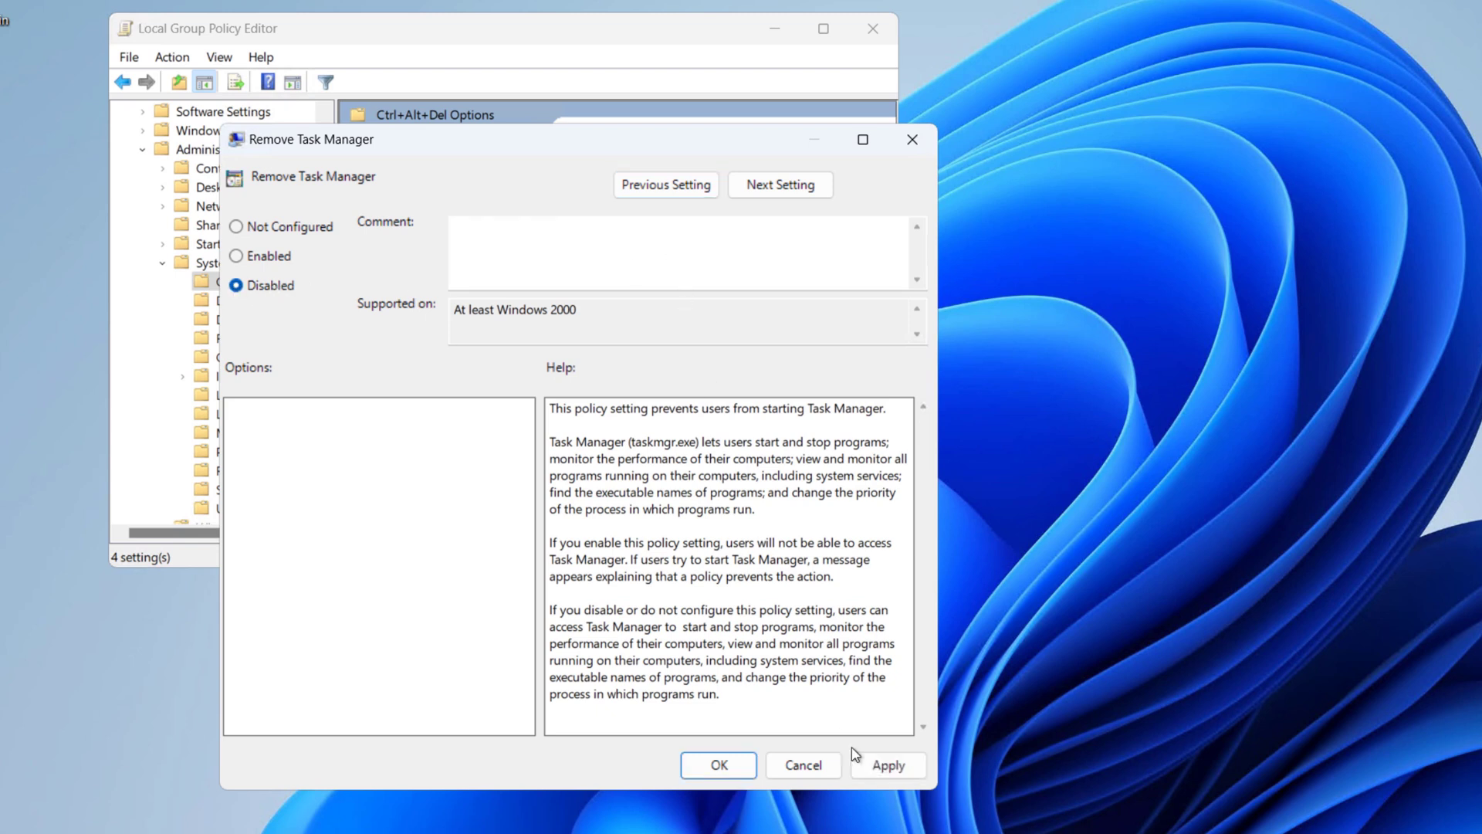
{"action": "left_click", "coordinate": [870, 766]}
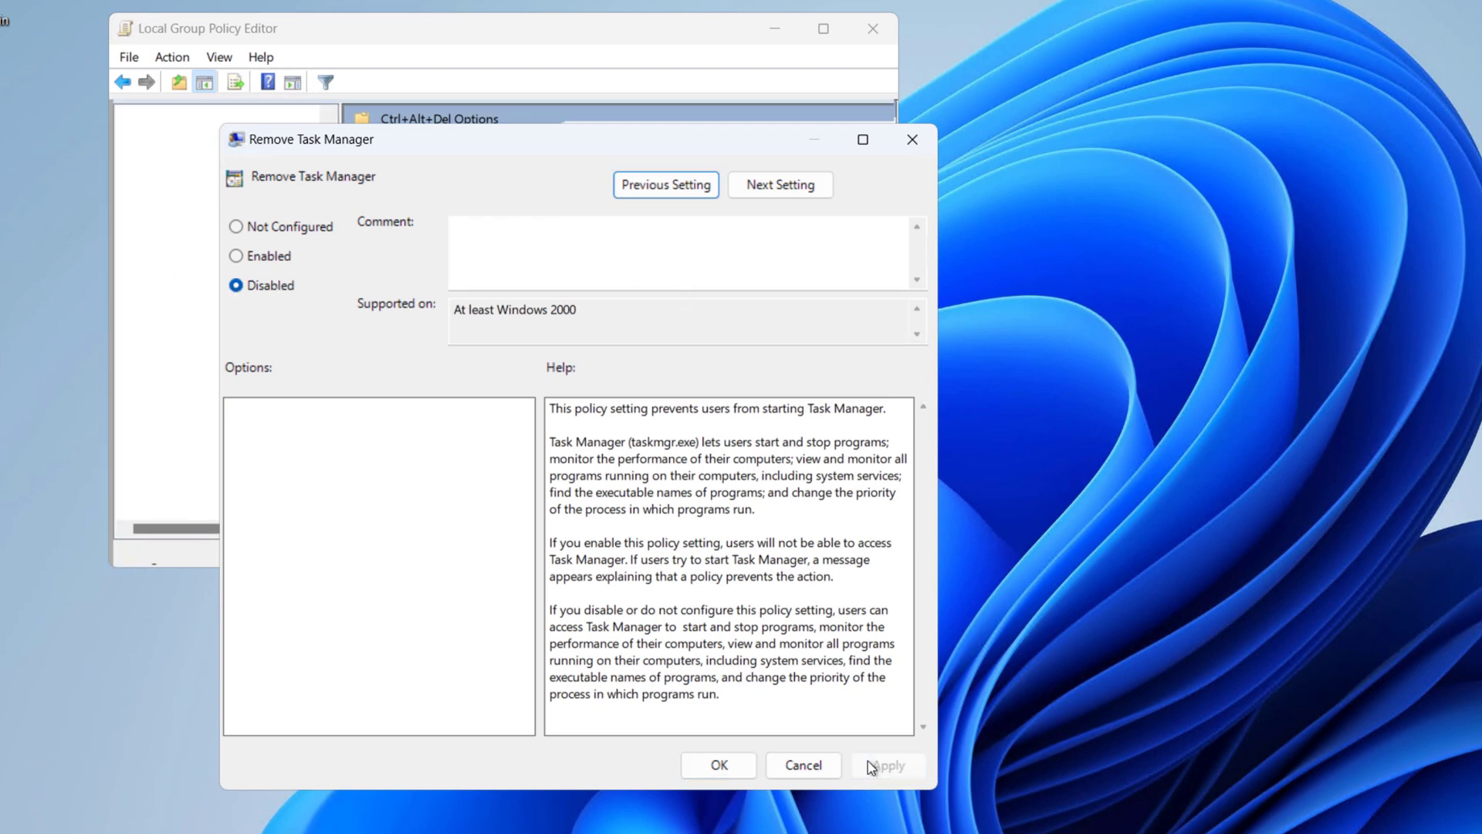
{"action": "left_click", "coordinate": [721, 766]}
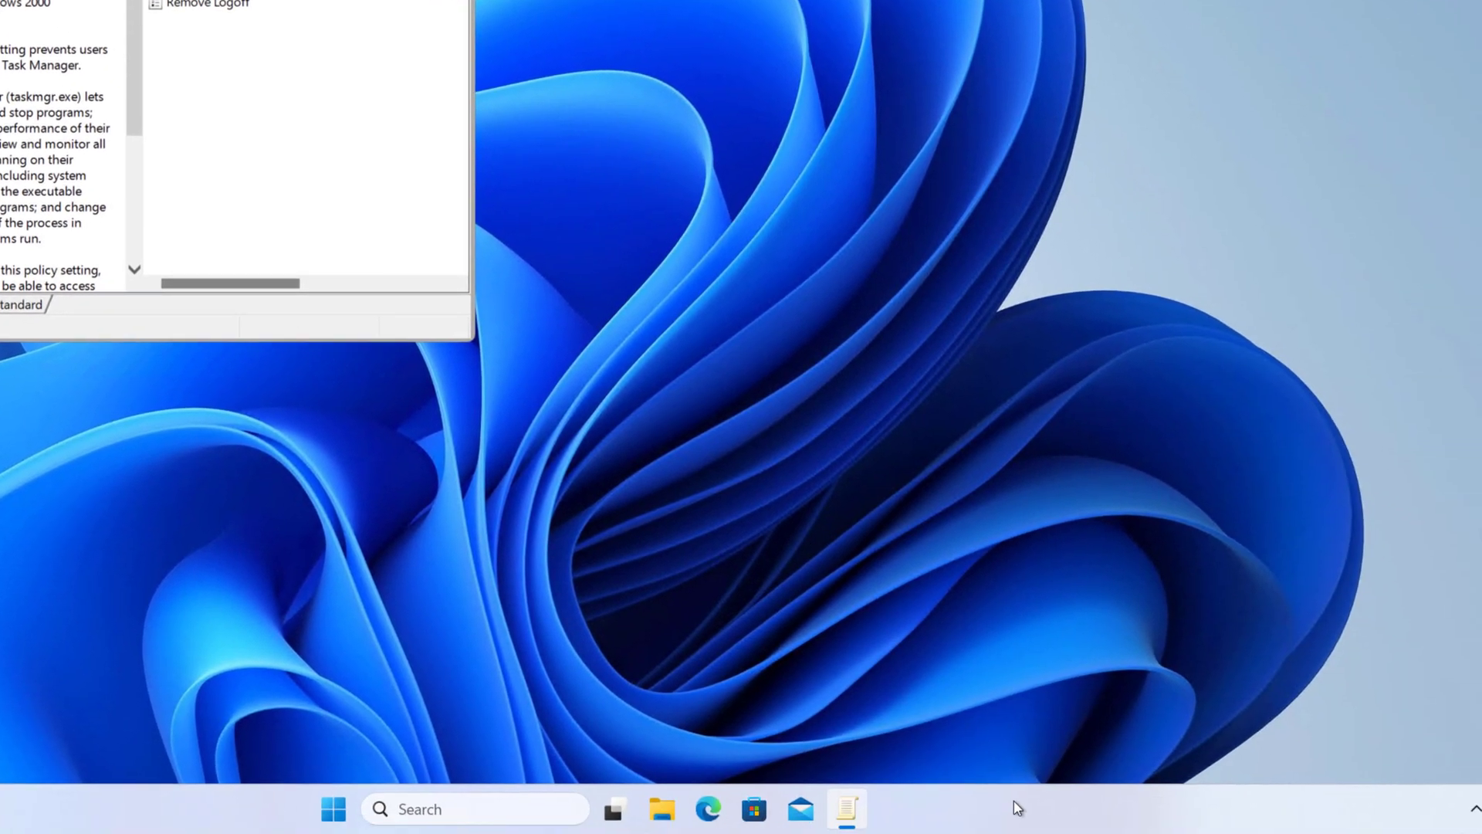
{"action": "right_click", "coordinate": [1012, 799]}
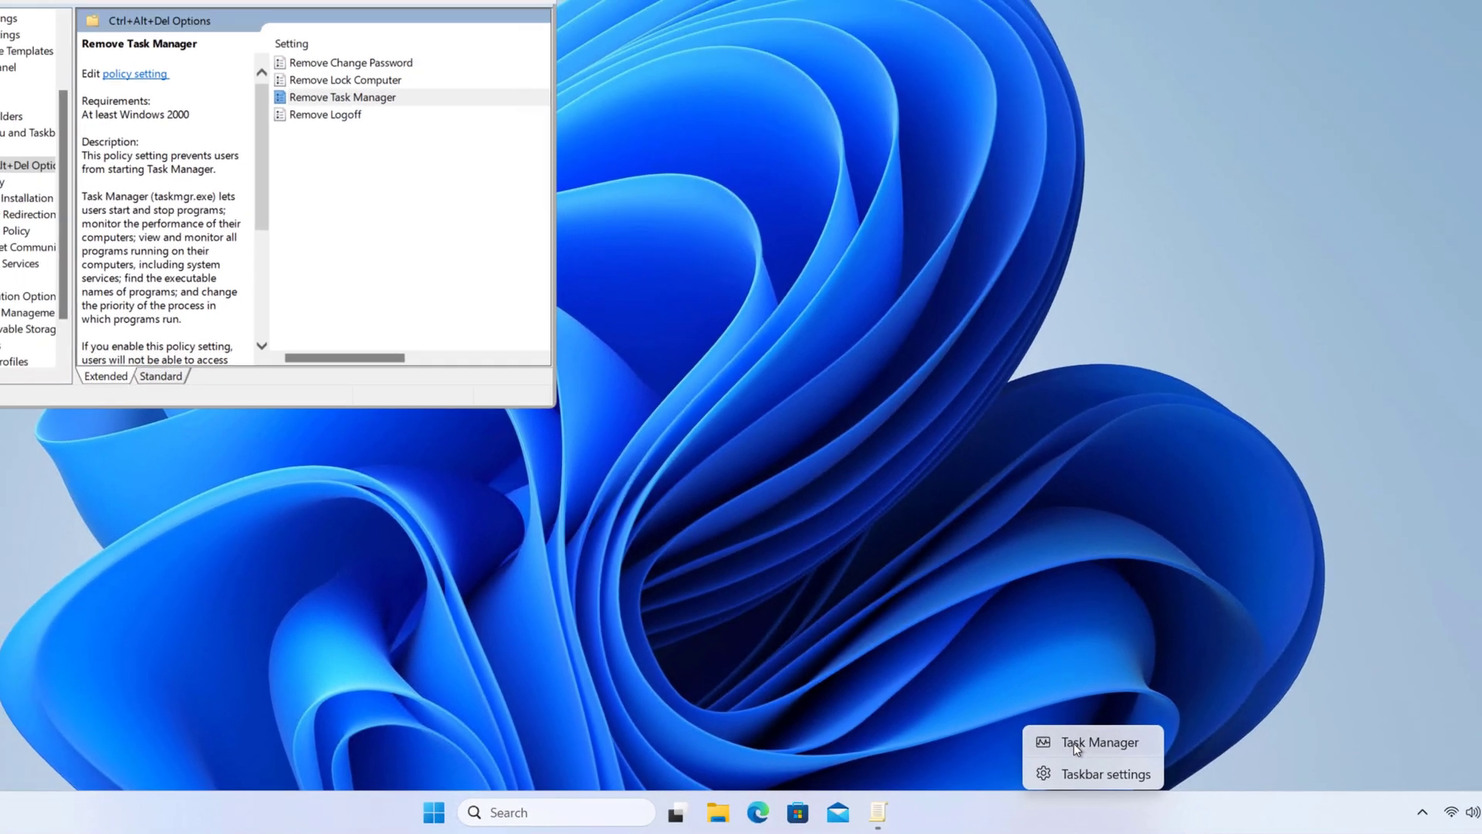
{"action": "left_click", "coordinate": [1073, 730]}
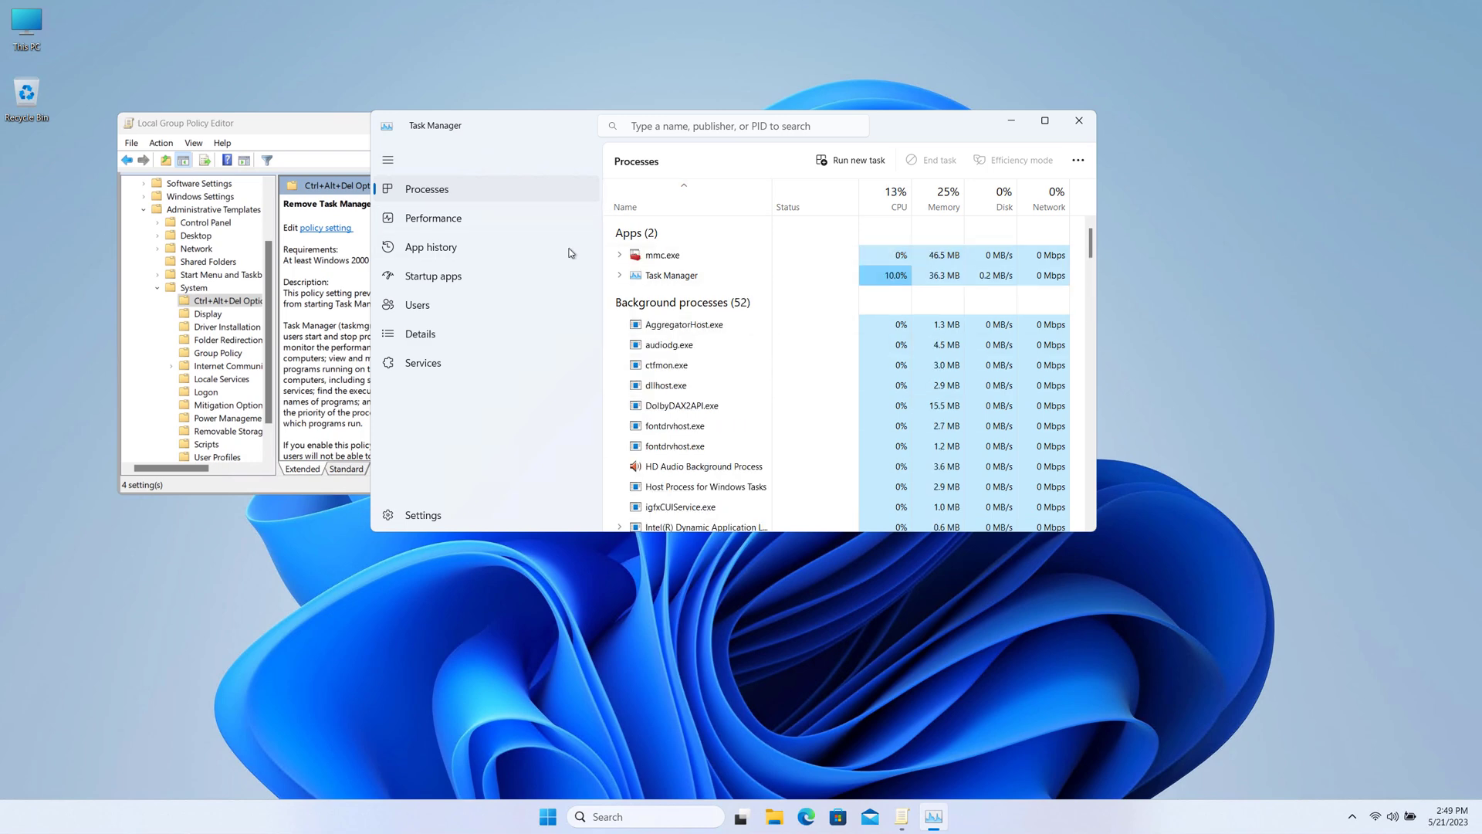
{"action": "left_click", "coordinate": [1079, 123]}
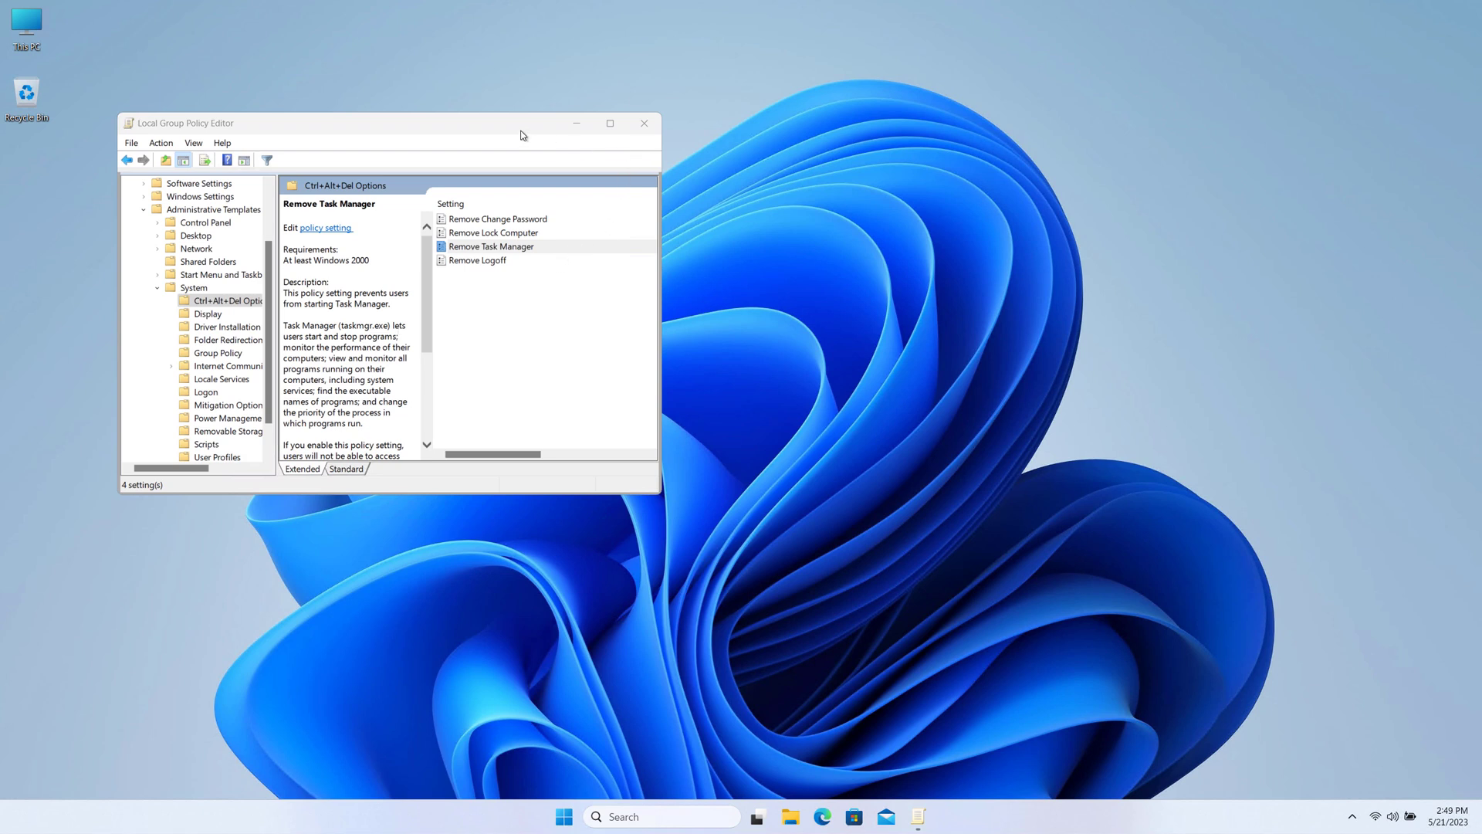
{"action": "left_click_drag", "start_coordinate": [522, 135], "coordinate": [539, 133]}
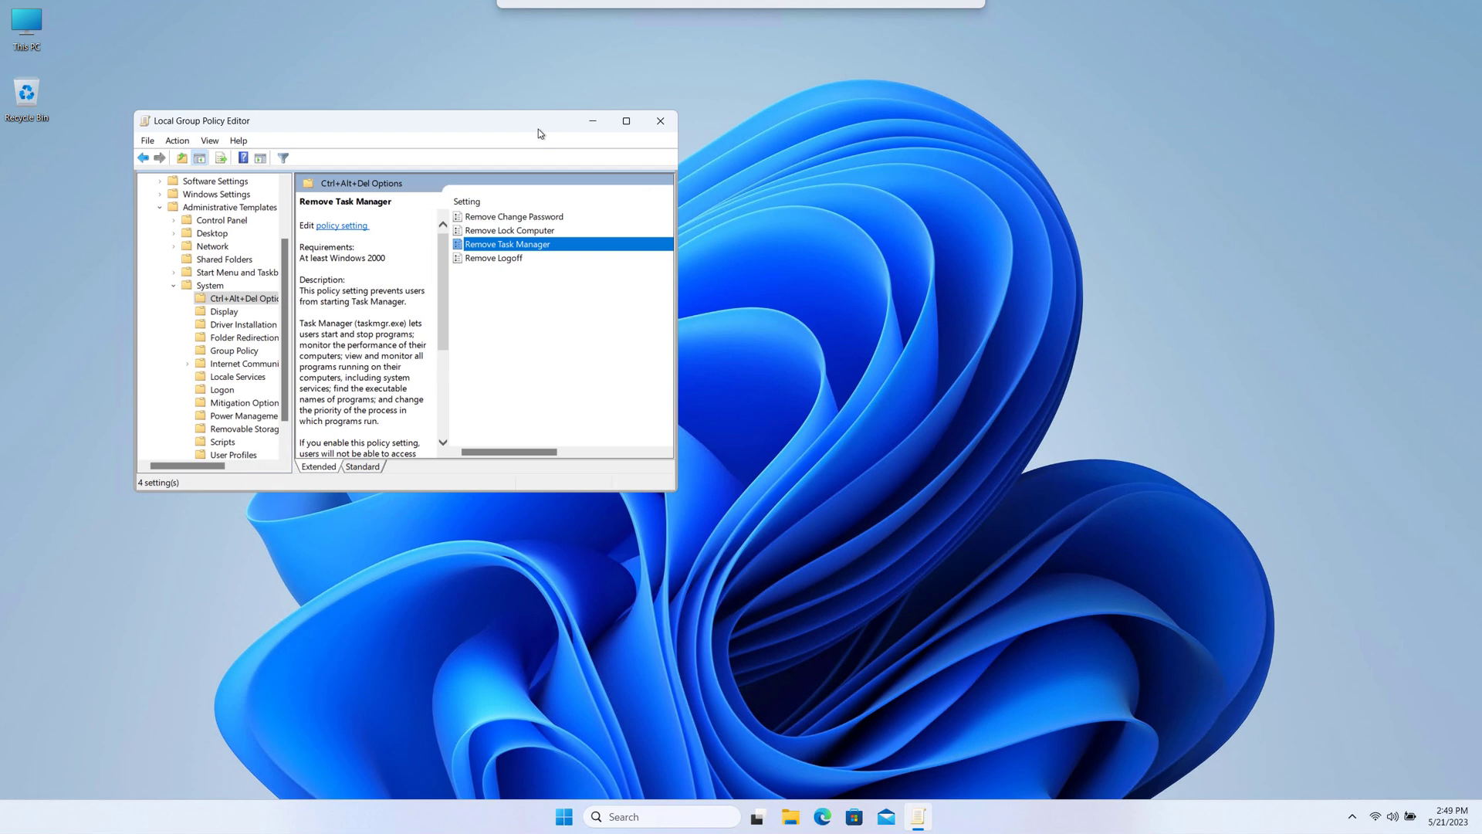
Close the Group Policy Editor and start regedit from the Run dialog
{"action": "left_click", "coordinate": [652, 121]}
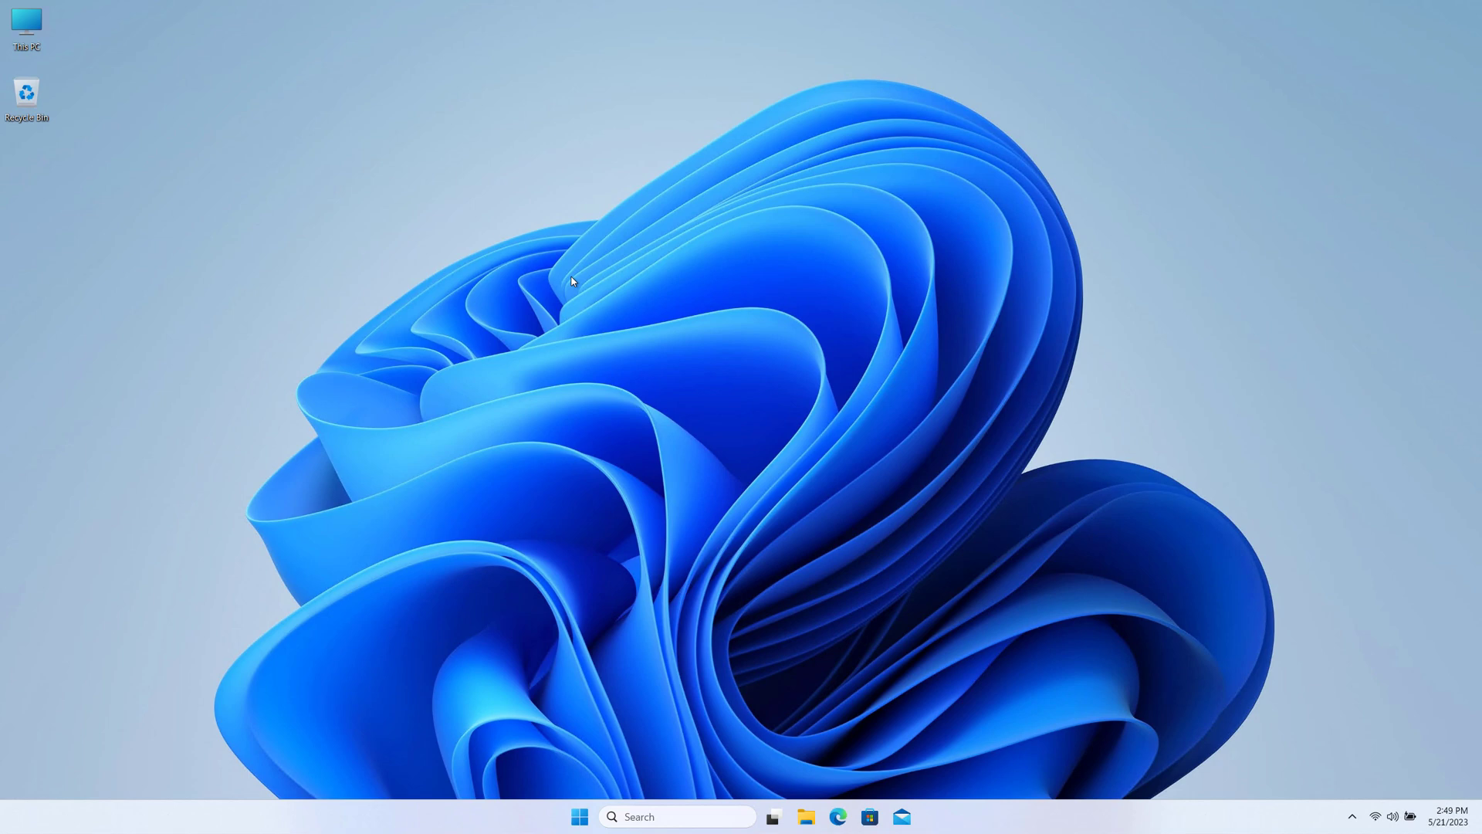
{"action": "key", "text": "super"}
{"action": "key", "text": "super+r"}
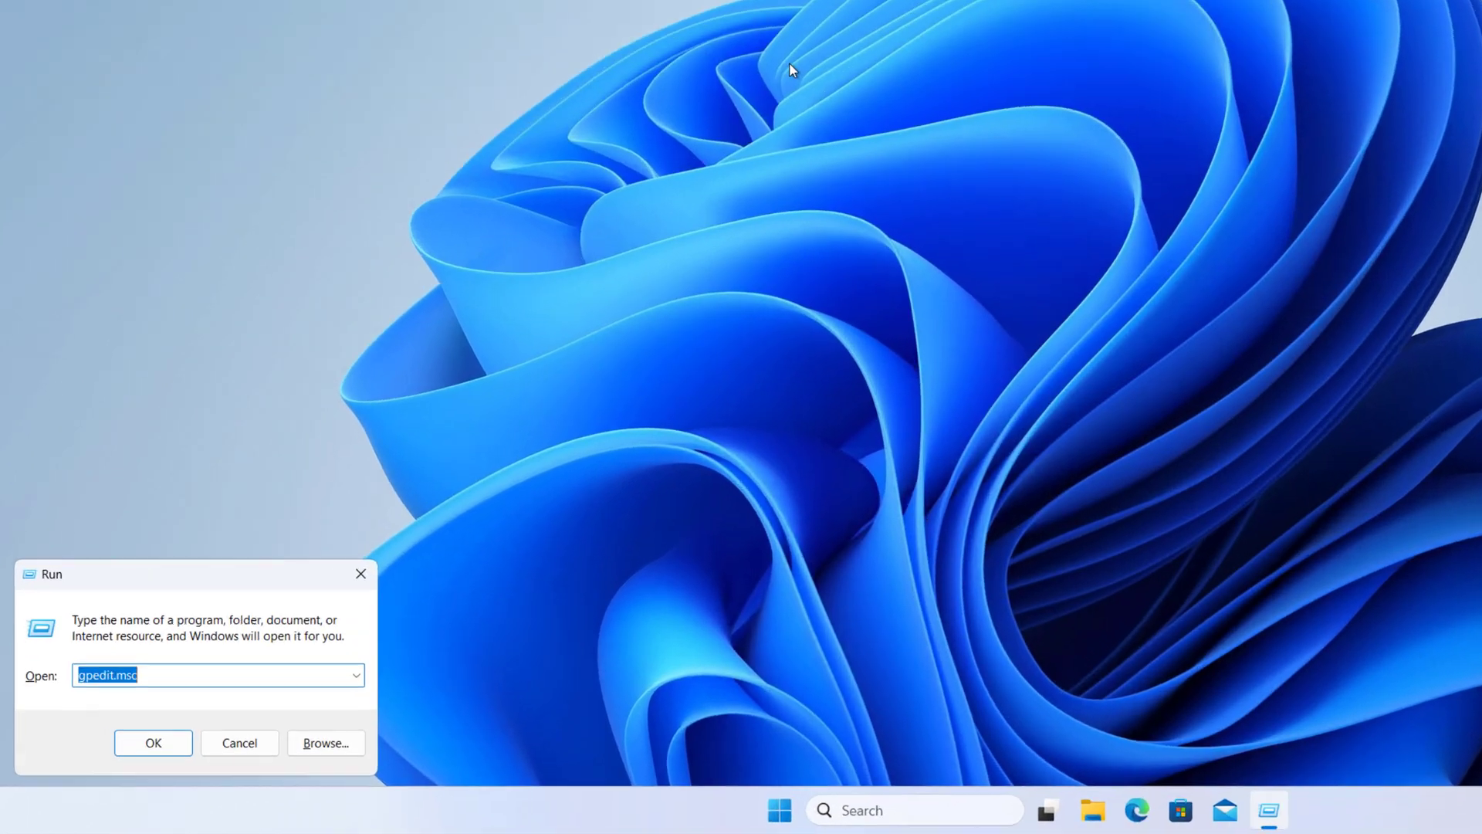
{"action": "type", "text": "re"}
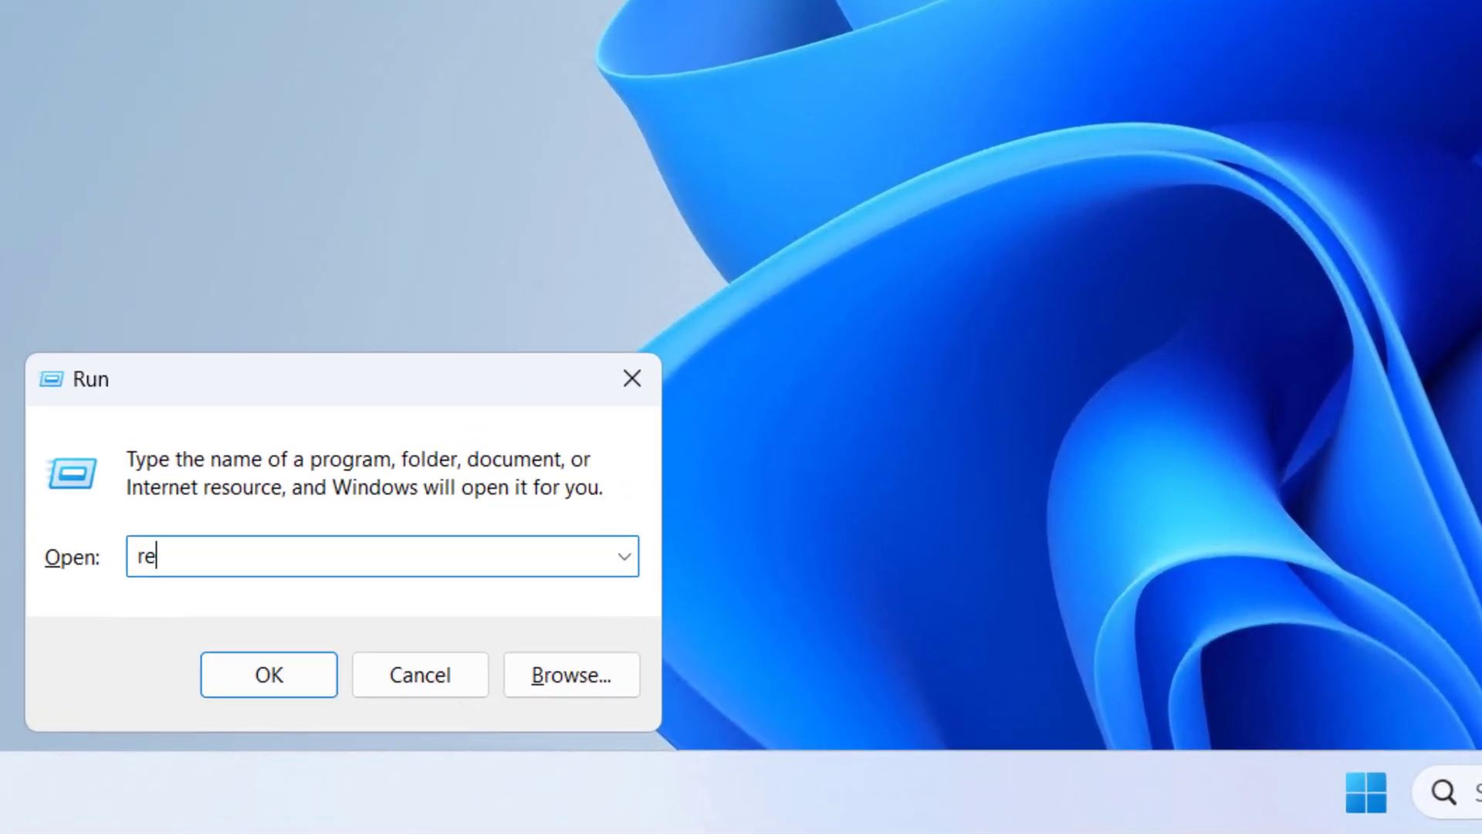
{"action": "type", "text": "gedit"}
{"action": "left_click", "coordinate": [265, 699]}
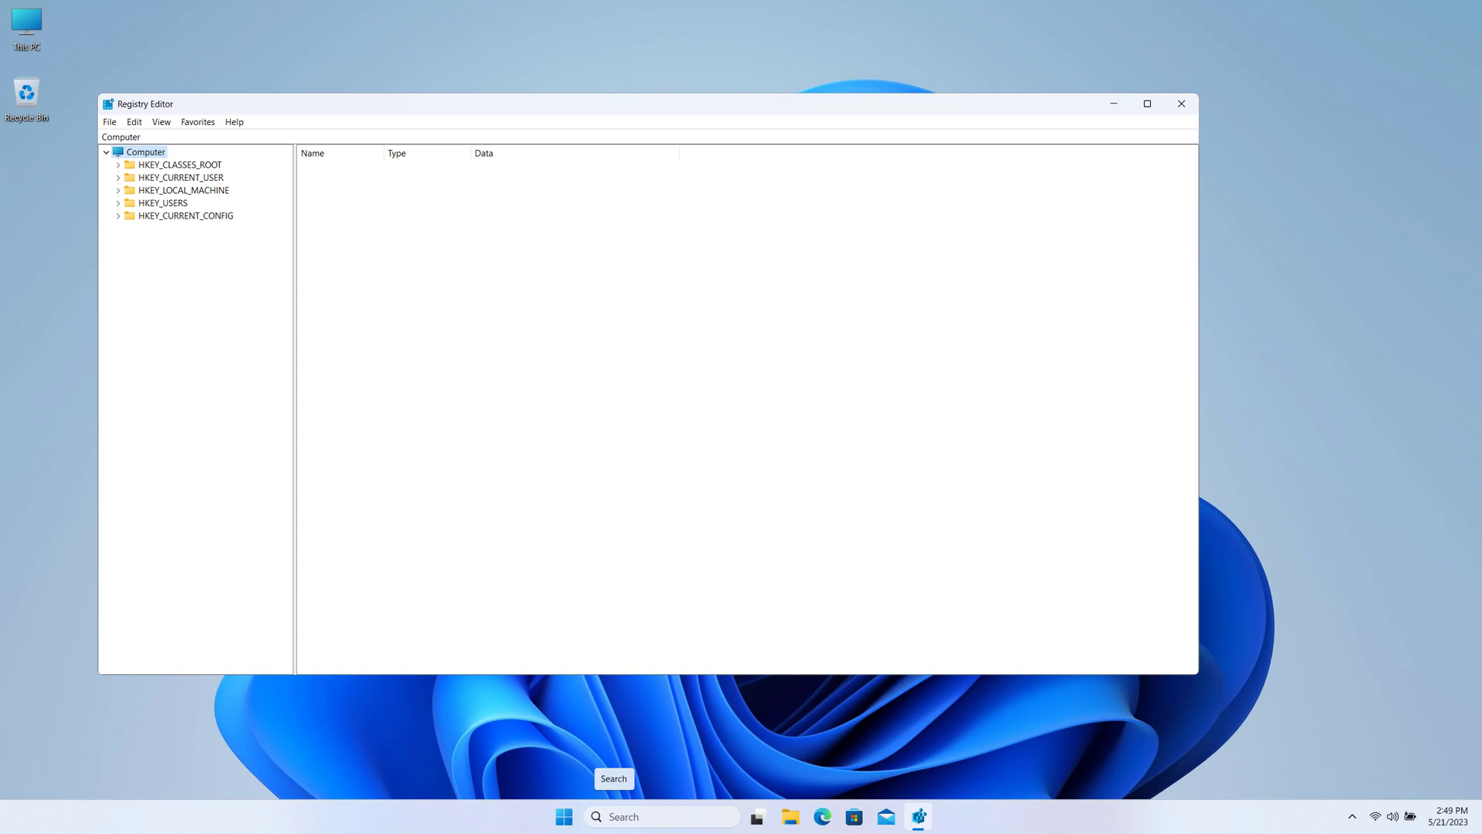
Replace the address bar path with the pasted HKEY_CURRENT_USER\Software\Microsoft\Windows\CurrentVersion\Policies\System key
{"action": "left_click", "coordinate": [208, 135]}
{"action": "key", "text": "ctrl+a"}
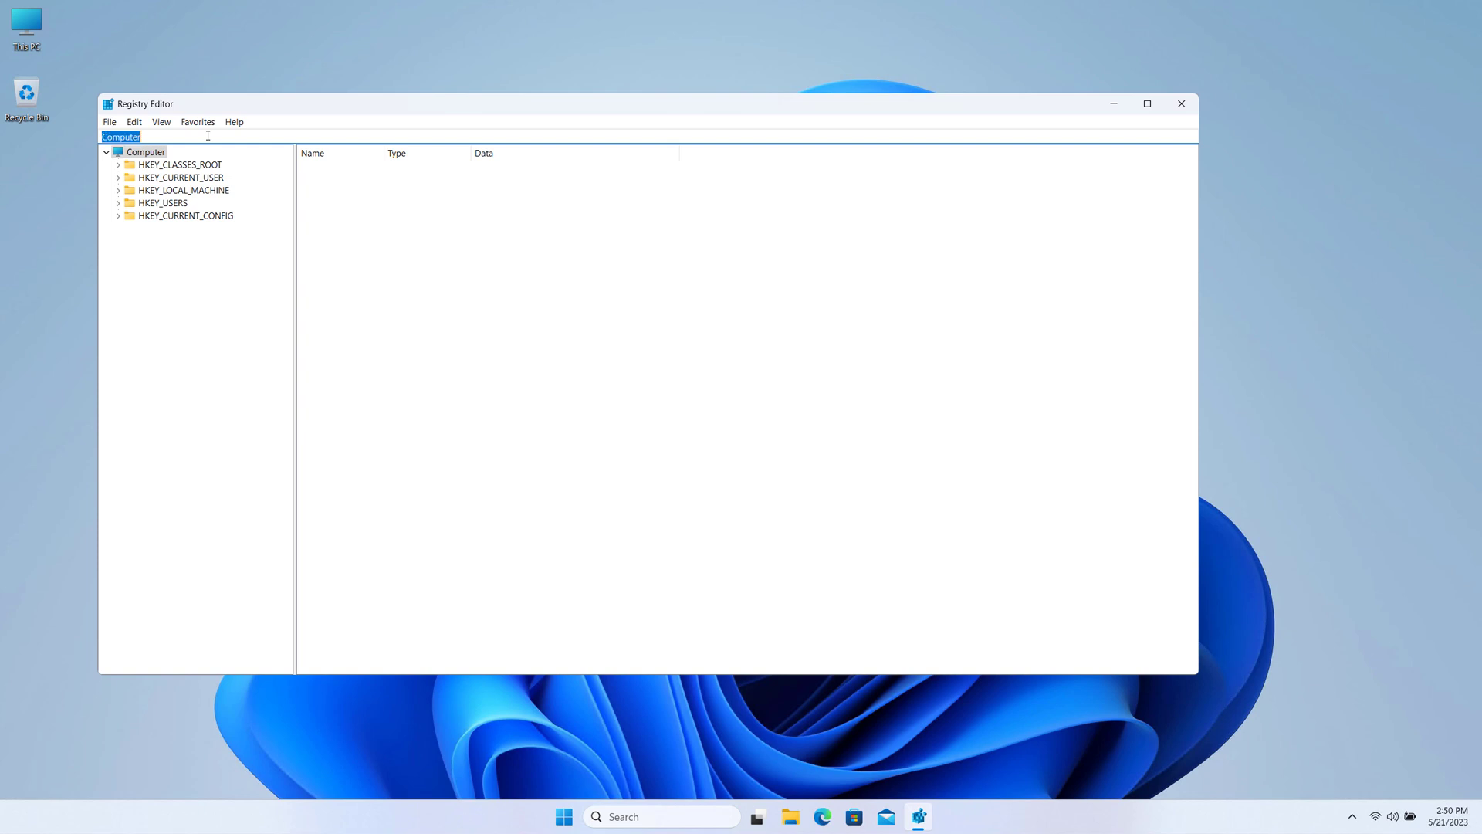
{"action": "key", "text": "BackSpace"}
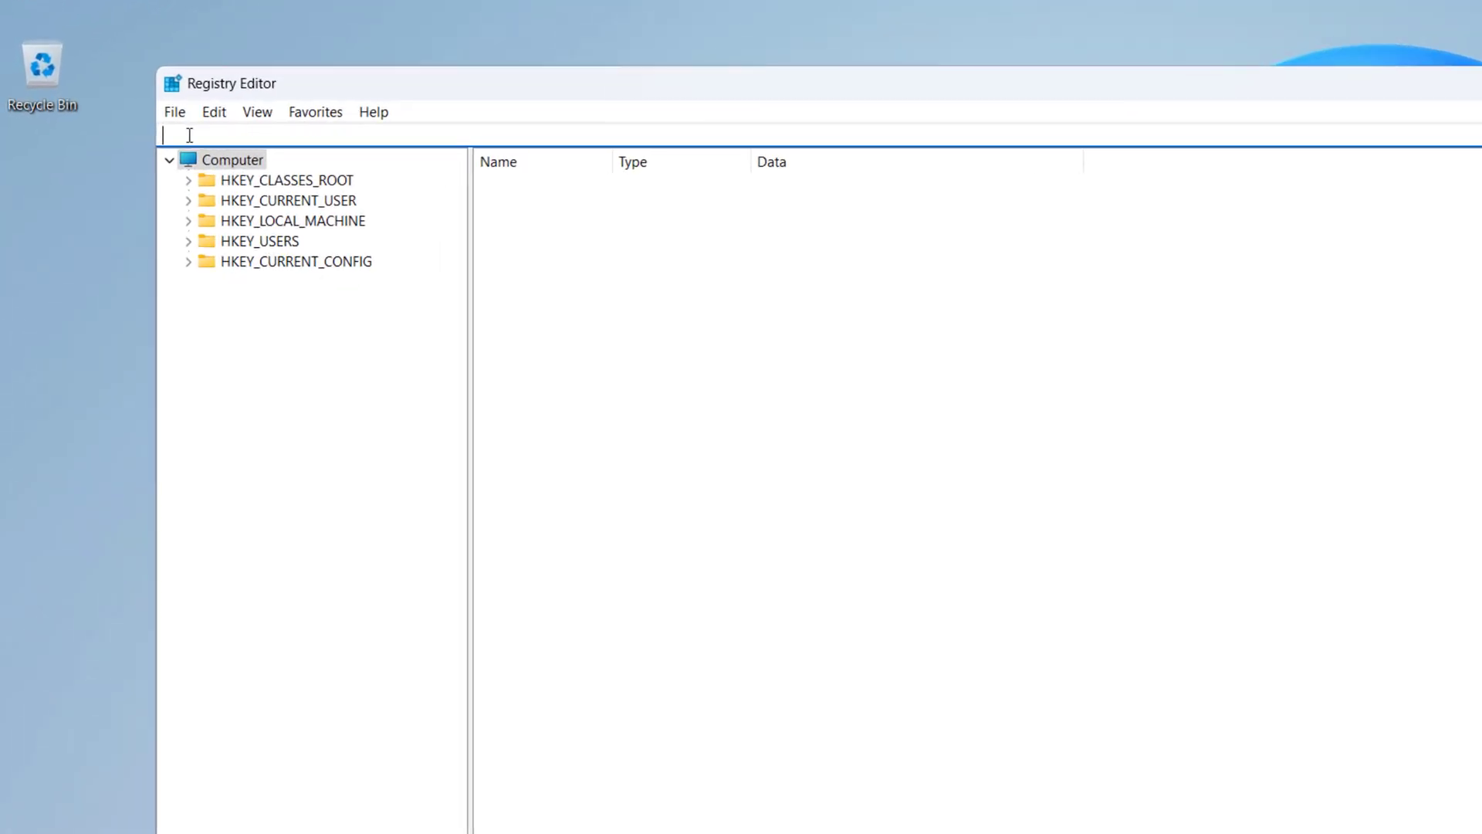
{"action": "right_click", "coordinate": [190, 135]}
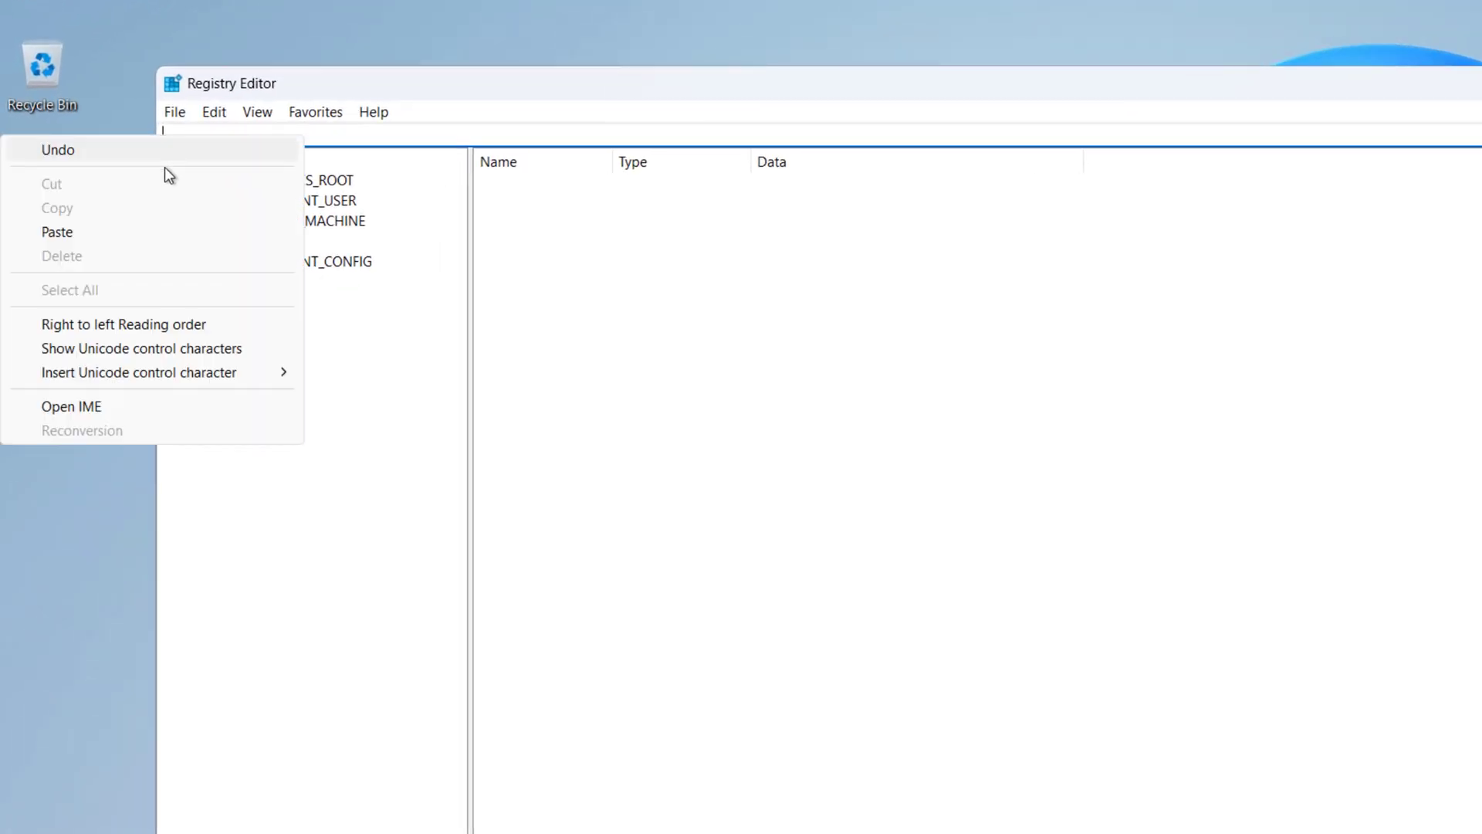
{"action": "left_click", "coordinate": [108, 230]}
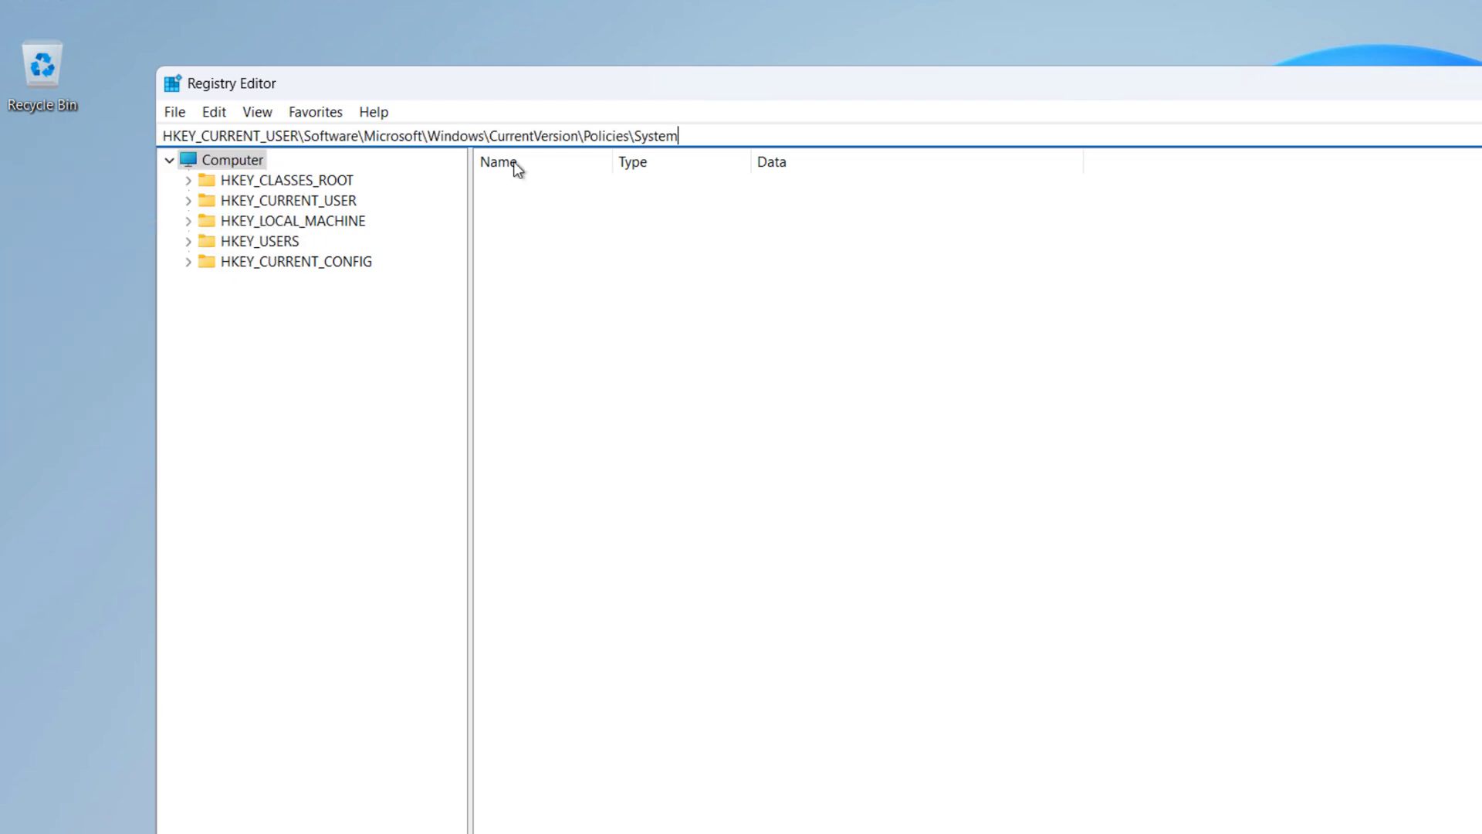
{"action": "key", "text": "Return"}
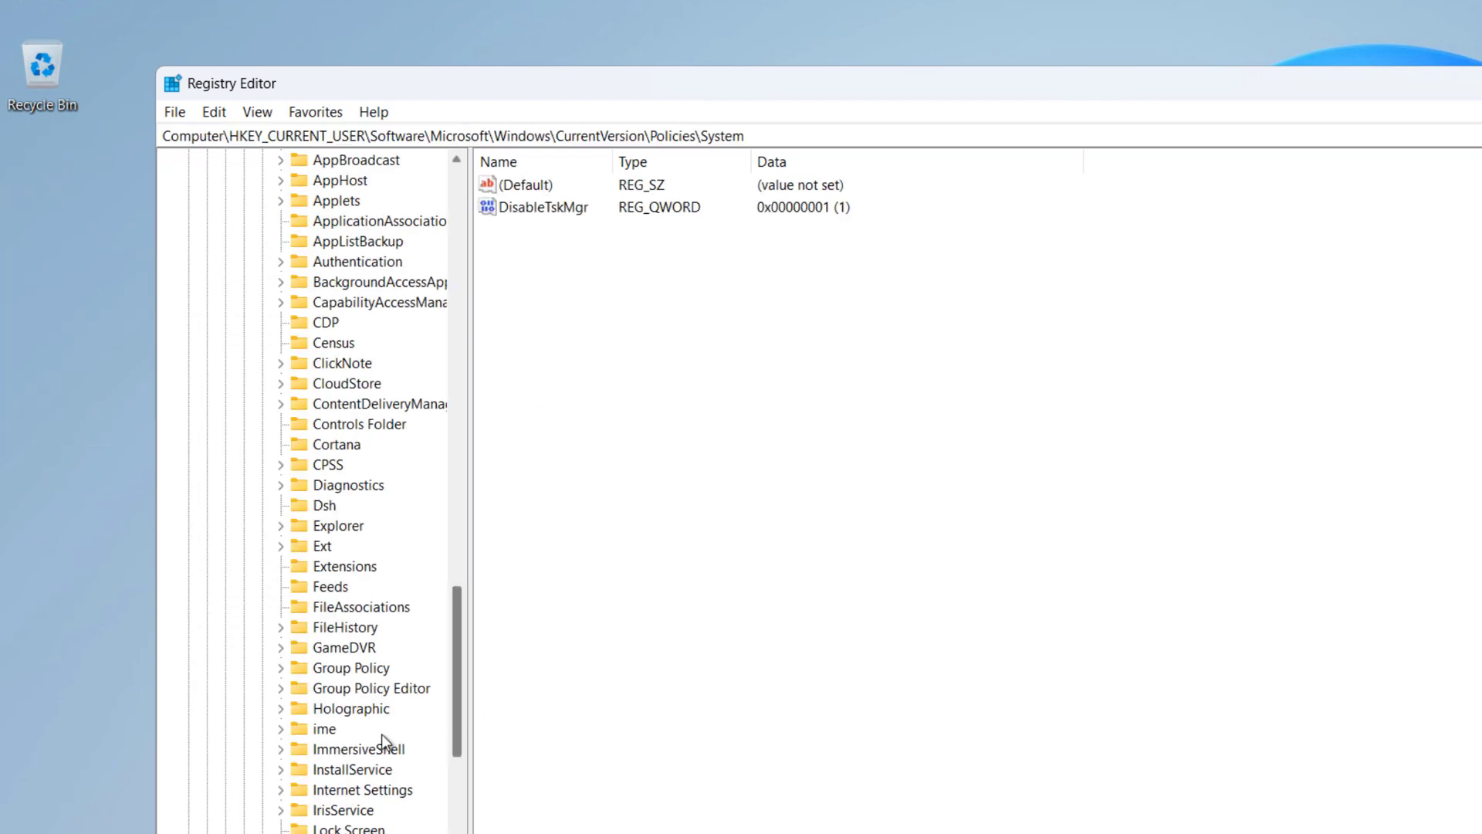
{"action": "scroll", "coordinate": [381, 733], "scroll_direction": "down", "scroll_amount": 2}
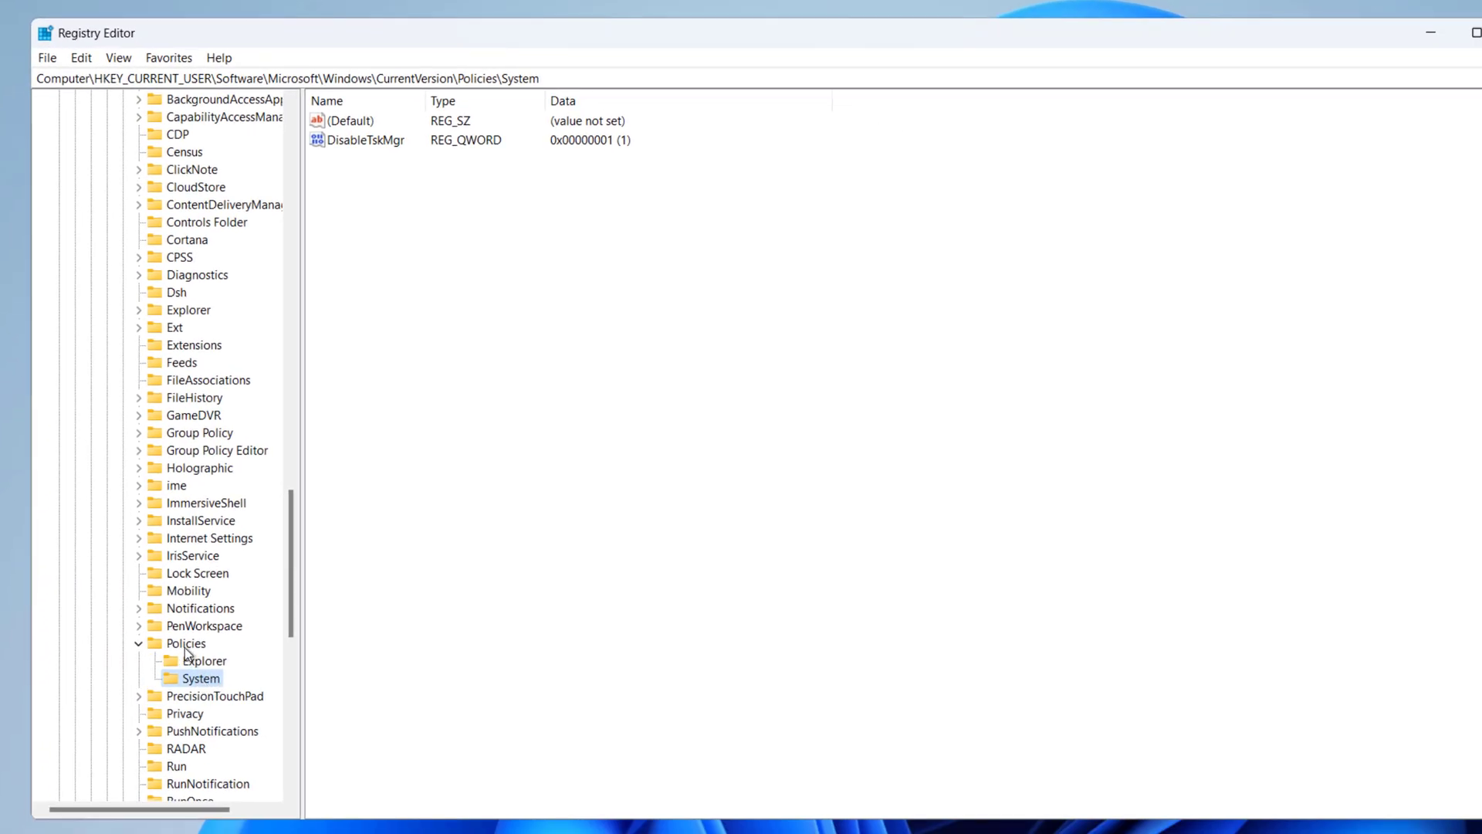
Modify DisableTskMgr, replacing its value data 1 with 0, and save it
{"action": "left_click", "coordinate": [424, 329]}
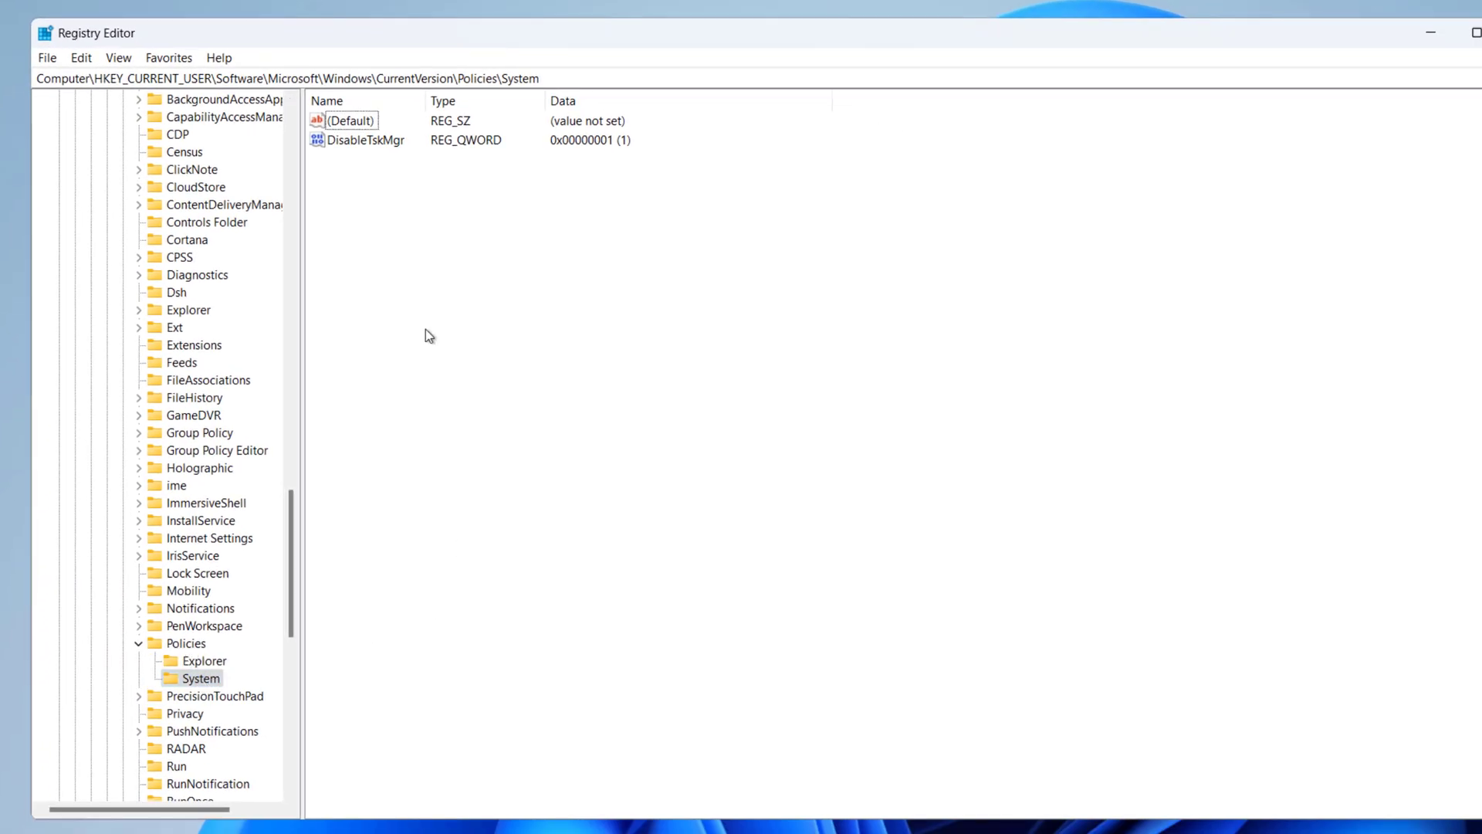
{"action": "right_click", "coordinate": [352, 144]}
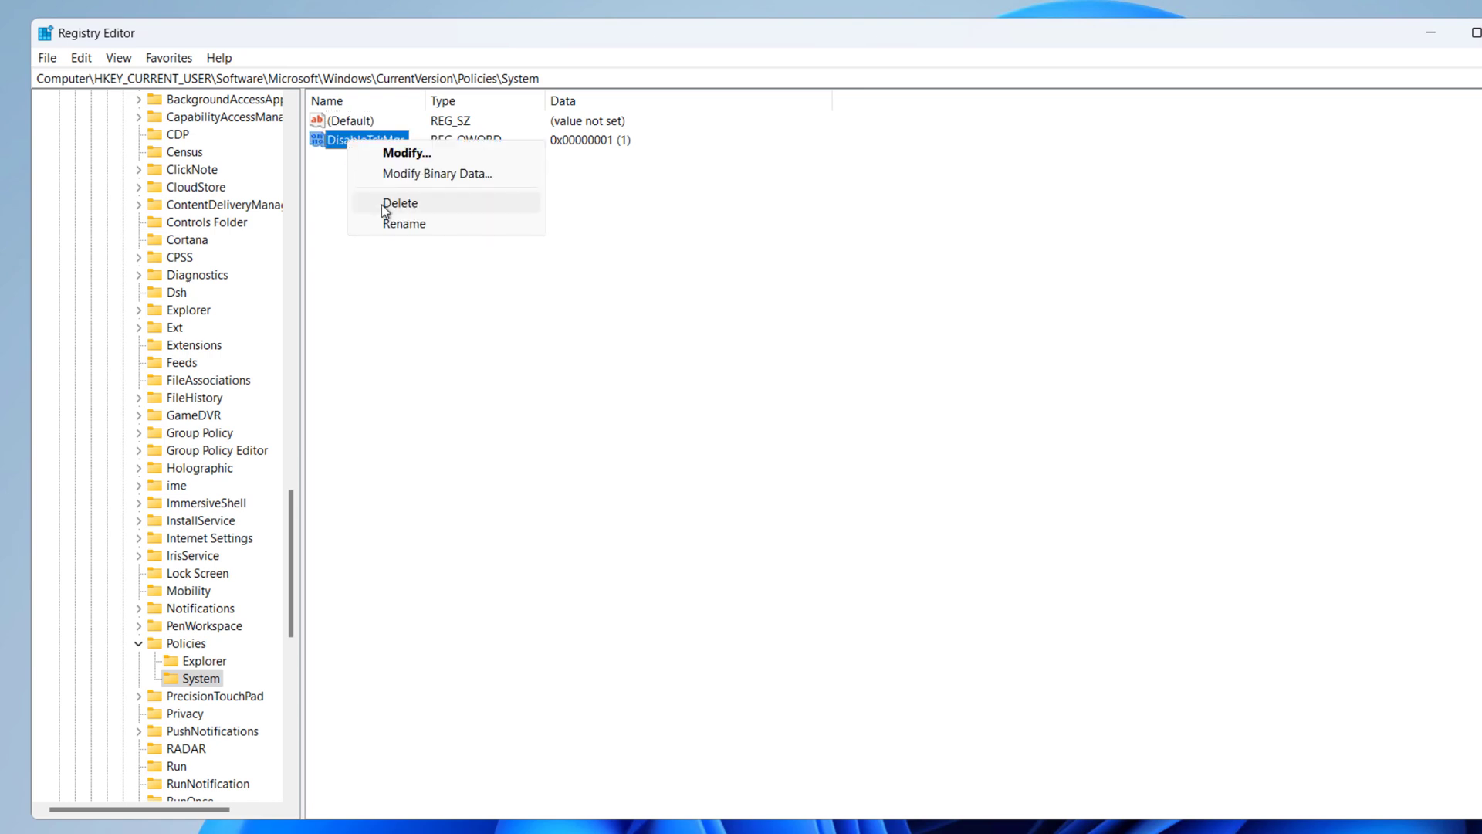
{"action": "left_click", "coordinate": [383, 153]}
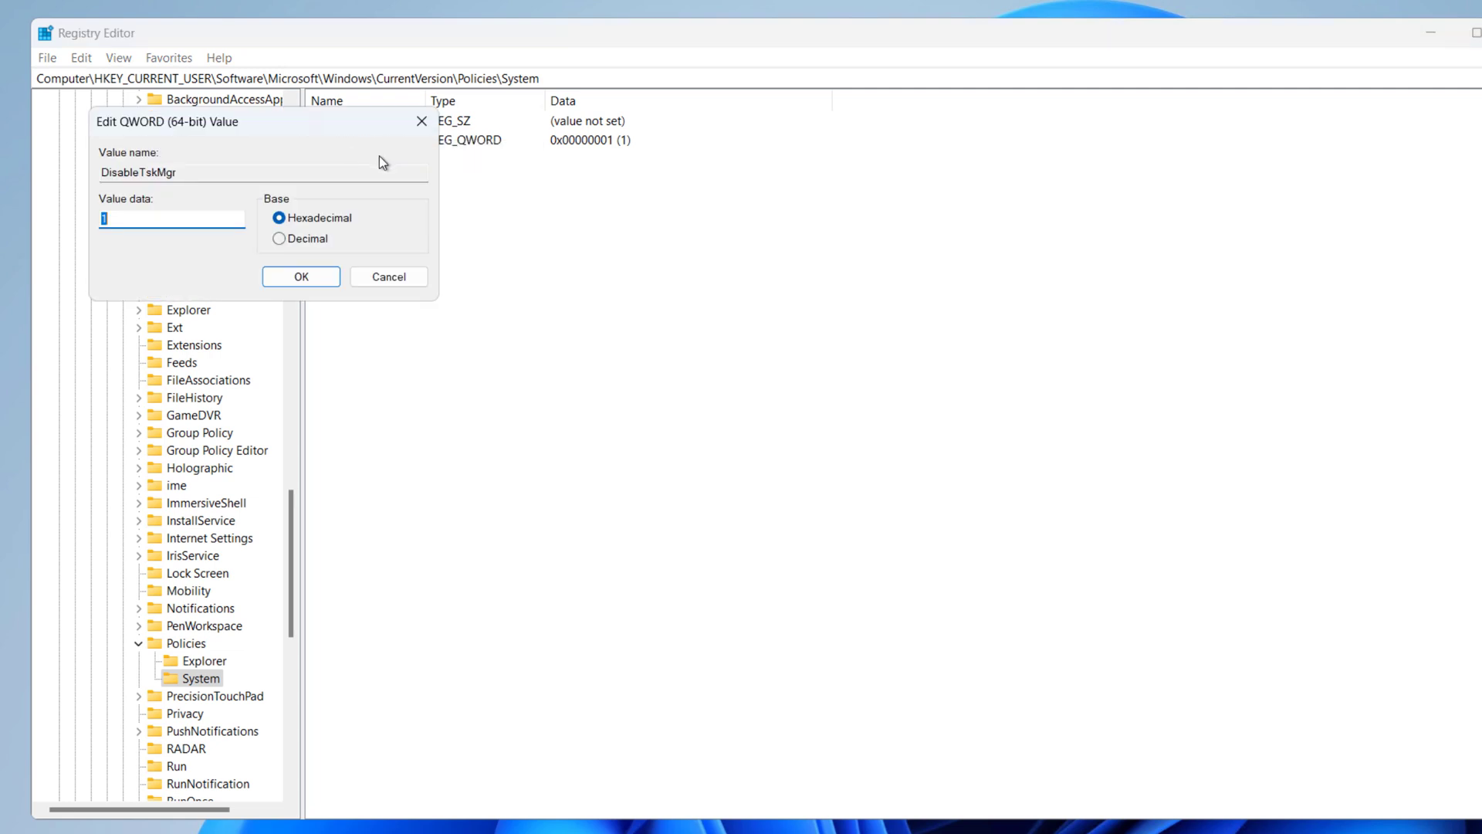
{"action": "left_click", "coordinate": [119, 219]}
{"action": "left_click_drag", "start_coordinate": [119, 218], "coordinate": [79, 217]}
{"action": "type", "text": "0"}
{"action": "left_click", "coordinate": [301, 278]}
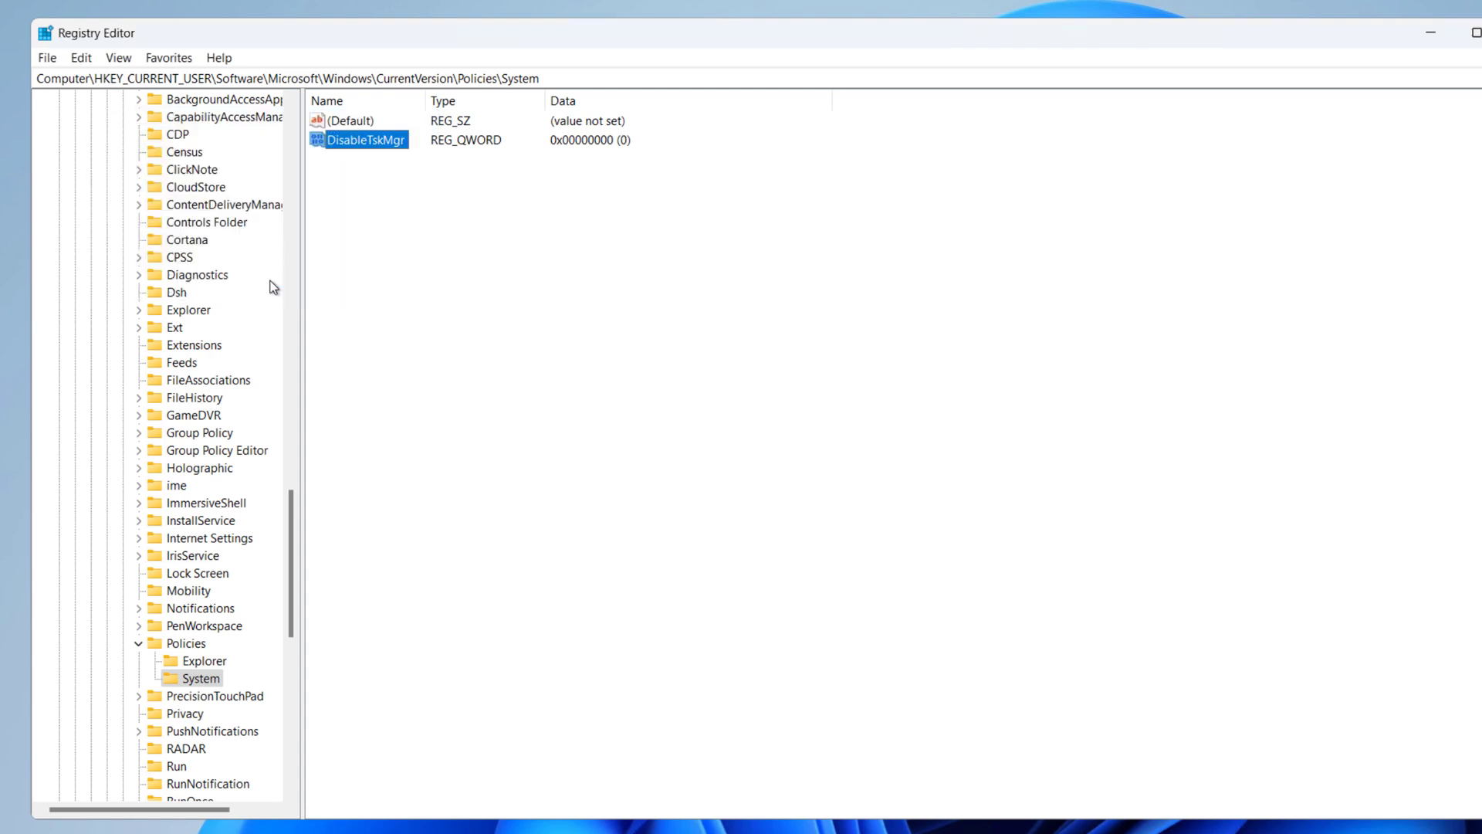